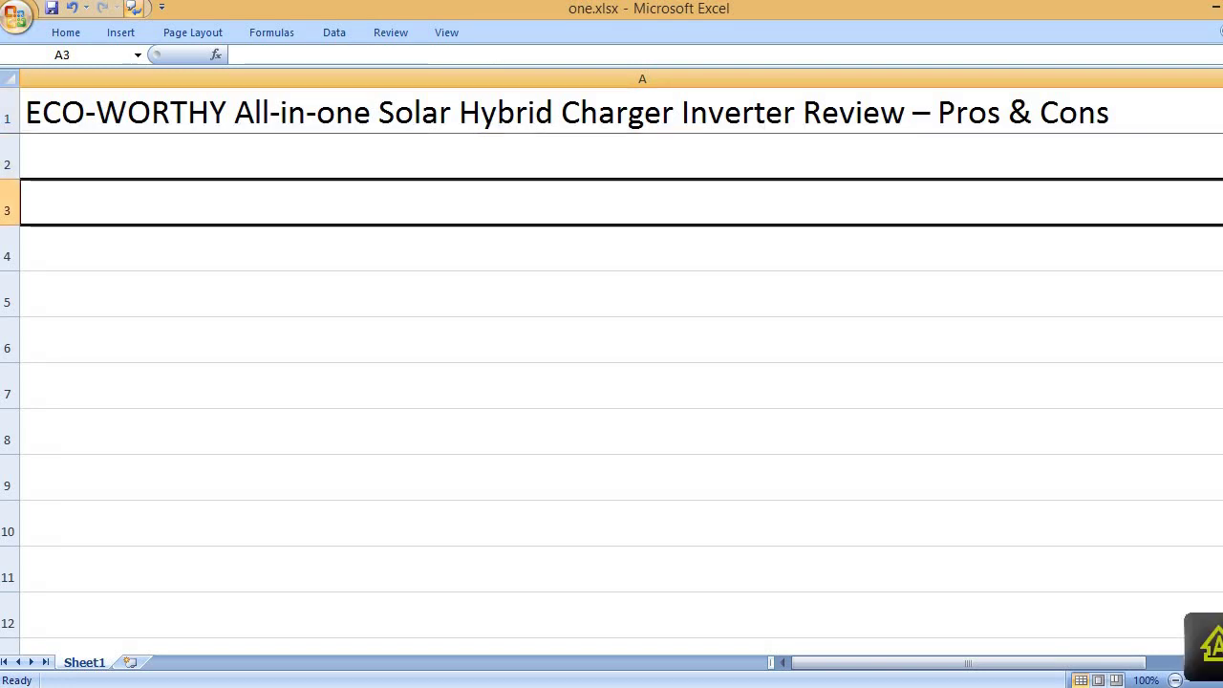
- Type the PROS heading in A3, then 'Works perfectly as advertised' and 'Easy to install and setup'
{"action": "type", "text": "PROS"}
{"action": "key", "text": "Return"}
{"action": "key", "text": "Return"}
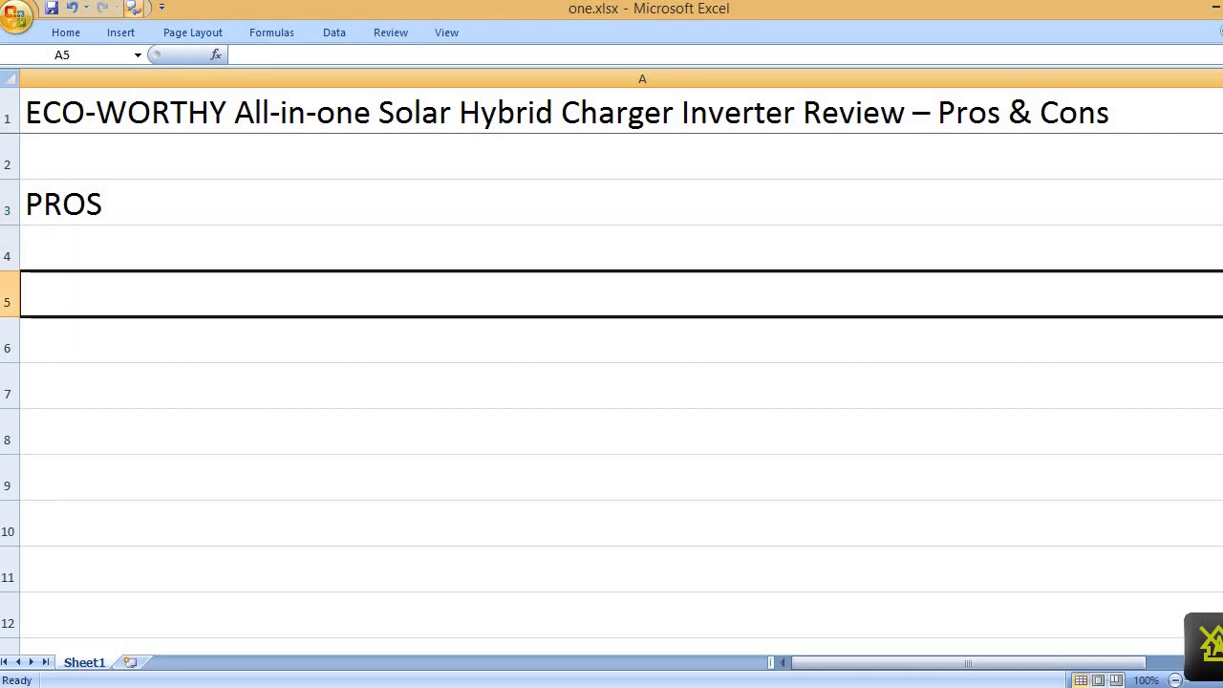
{"action": "type", "text": "Works per"}
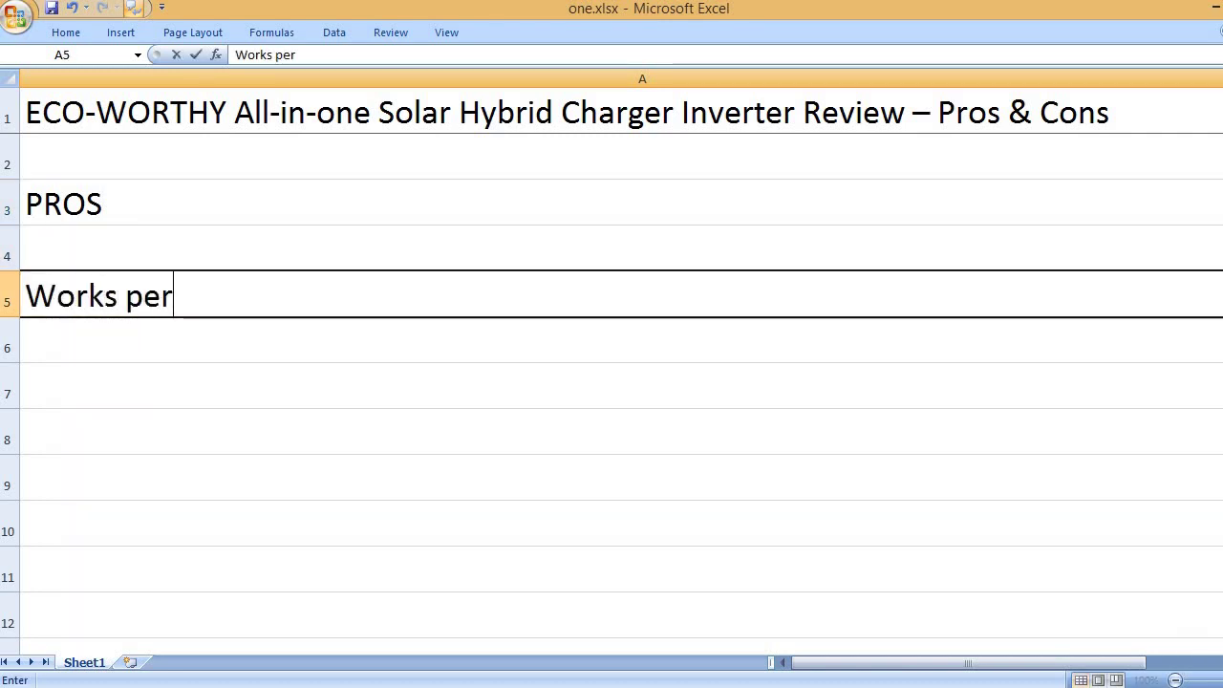
{"action": "type", "text": "fectly a"}
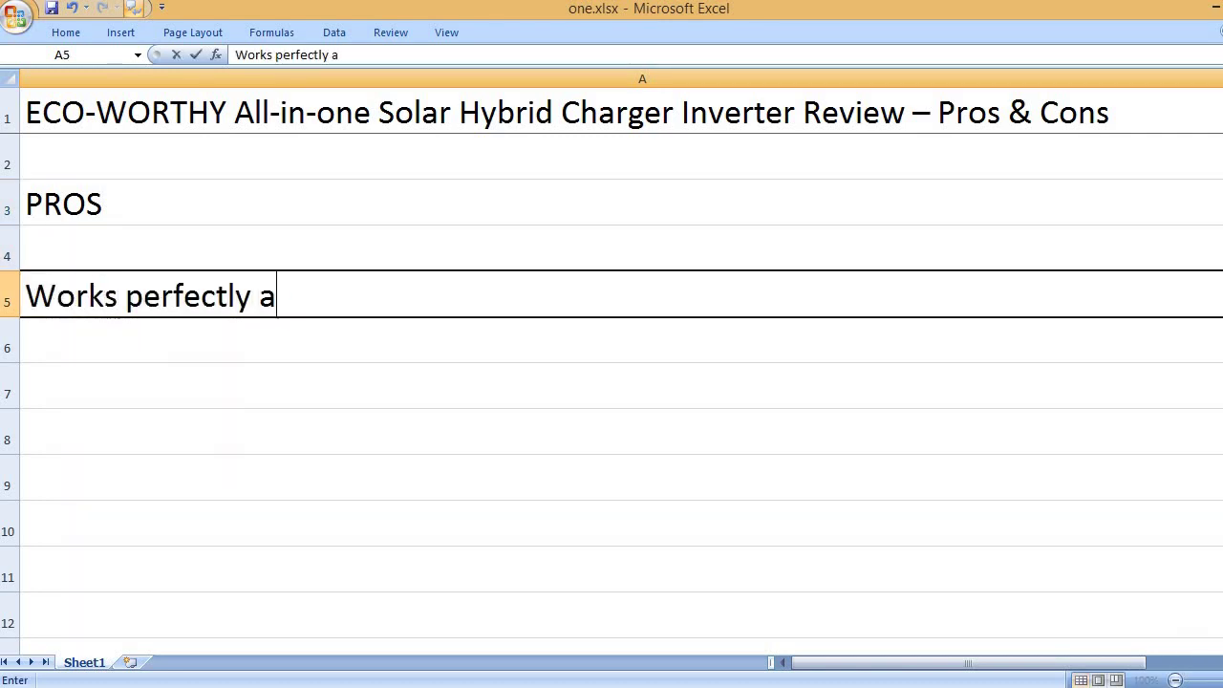
{"action": "type", "text": "s advertised"}
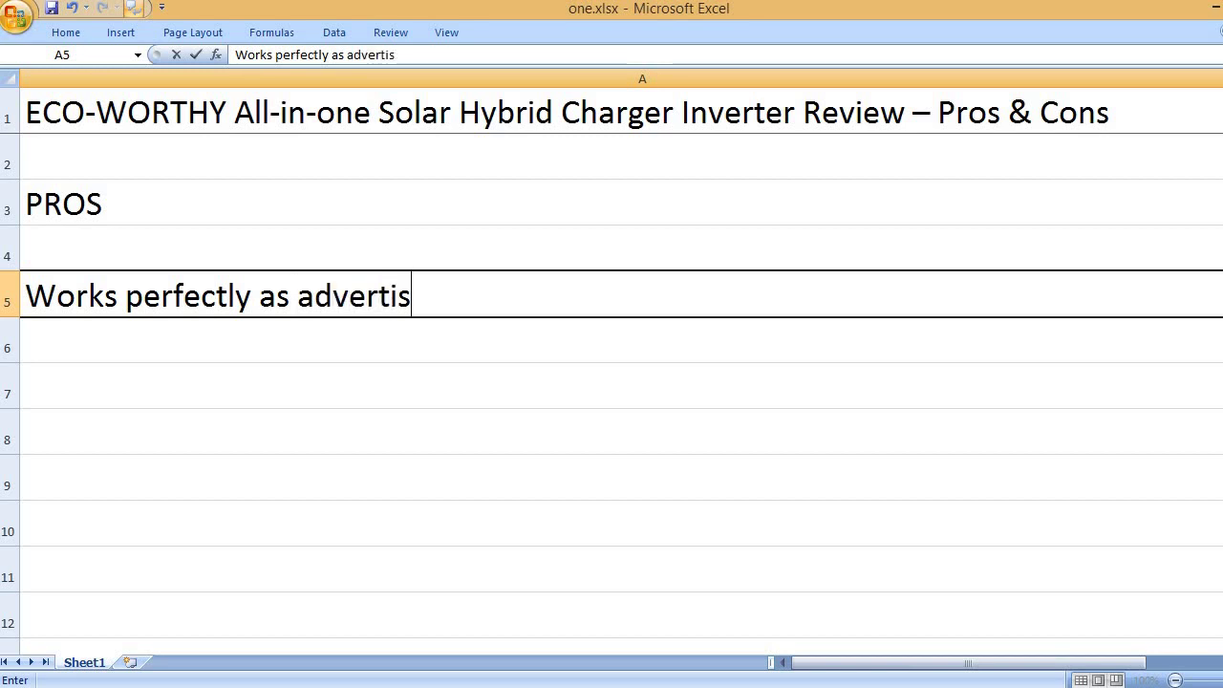
{"action": "key", "text": "Return"}
{"action": "key", "text": "Return"}
{"action": "type", "text": "E"}
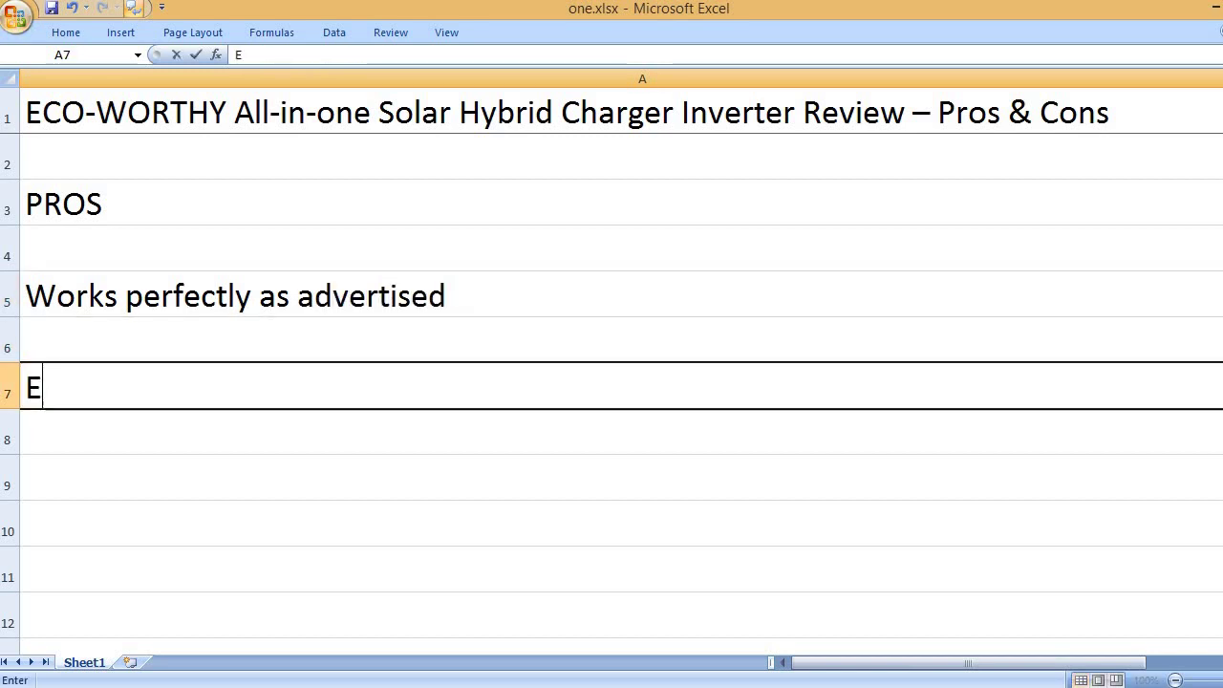
{"action": "type", "text": "asy to insta"}
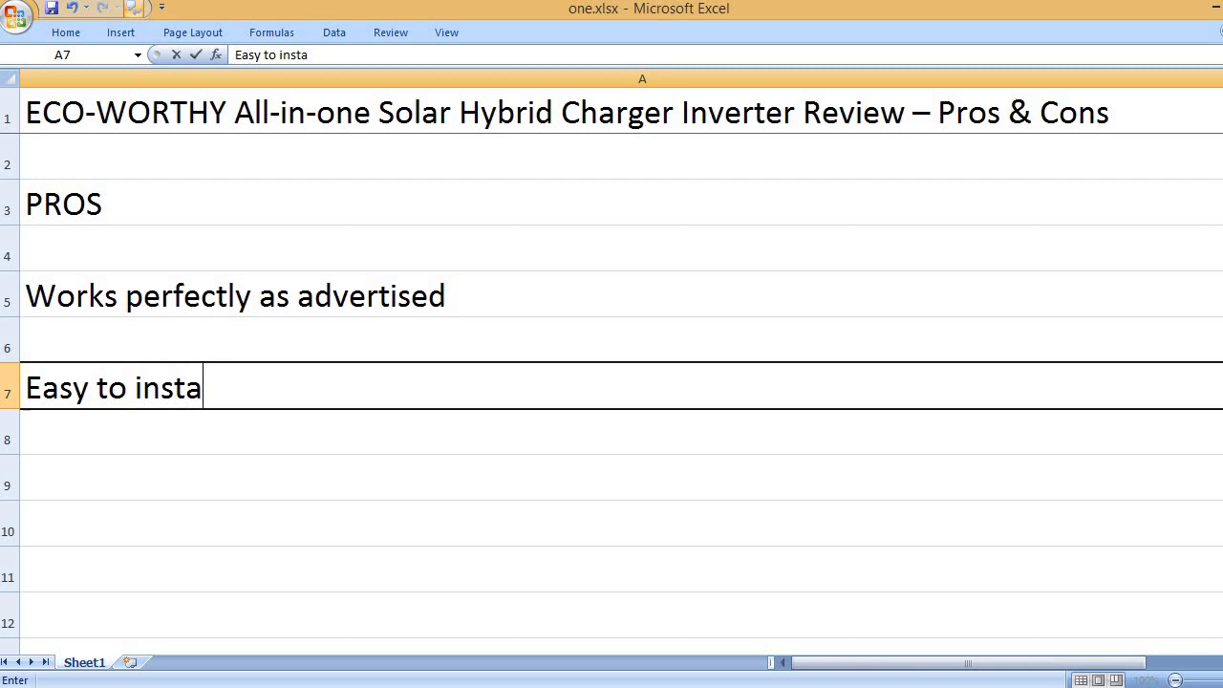
{"action": "type", "text": "ll and setup"}
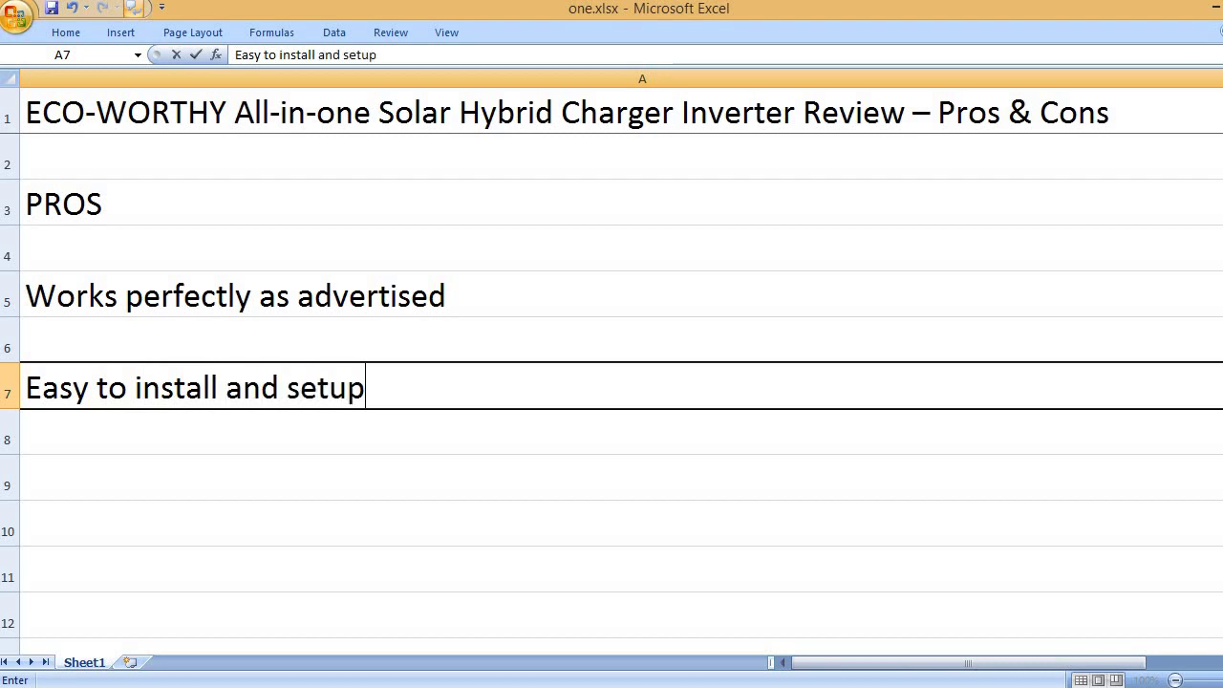
{"action": "key", "text": "Return"}
{"action": "key", "text": "Return"}
- Add pros for high power handling, thermal performance, heat distribution and customizable settings through A15
{"action": "type", "text": "H"}
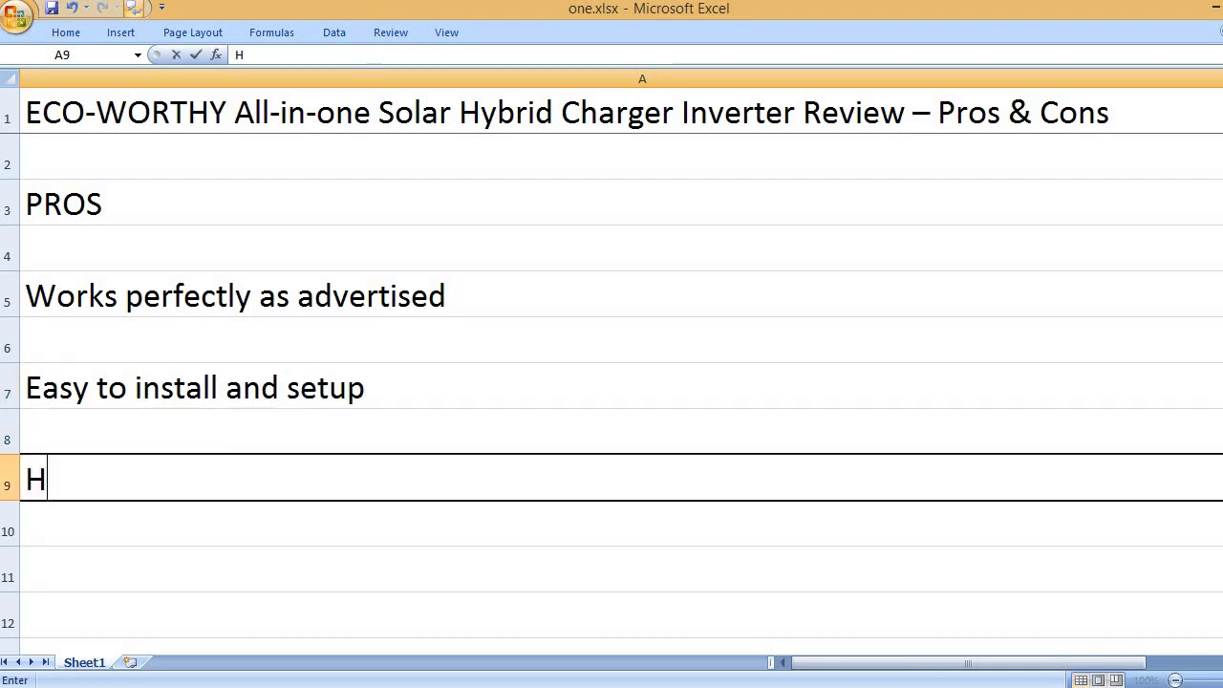
{"action": "type", "text": "ighpower han"}
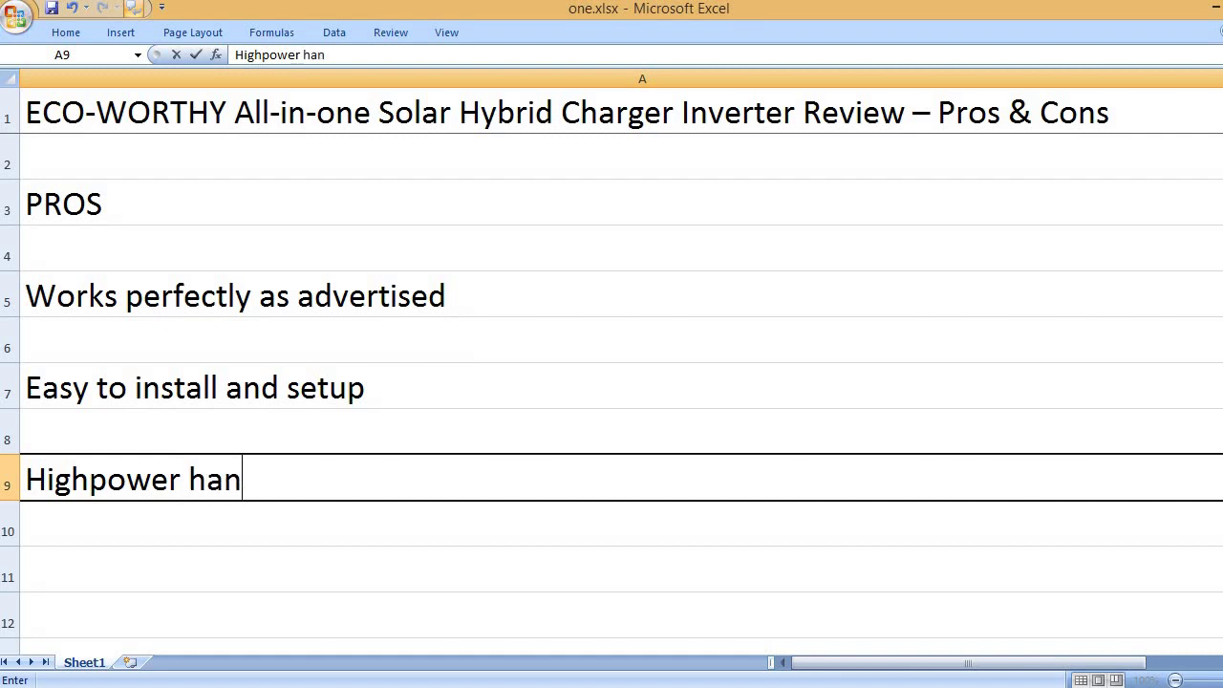
{"action": "type", "text": "dling "}
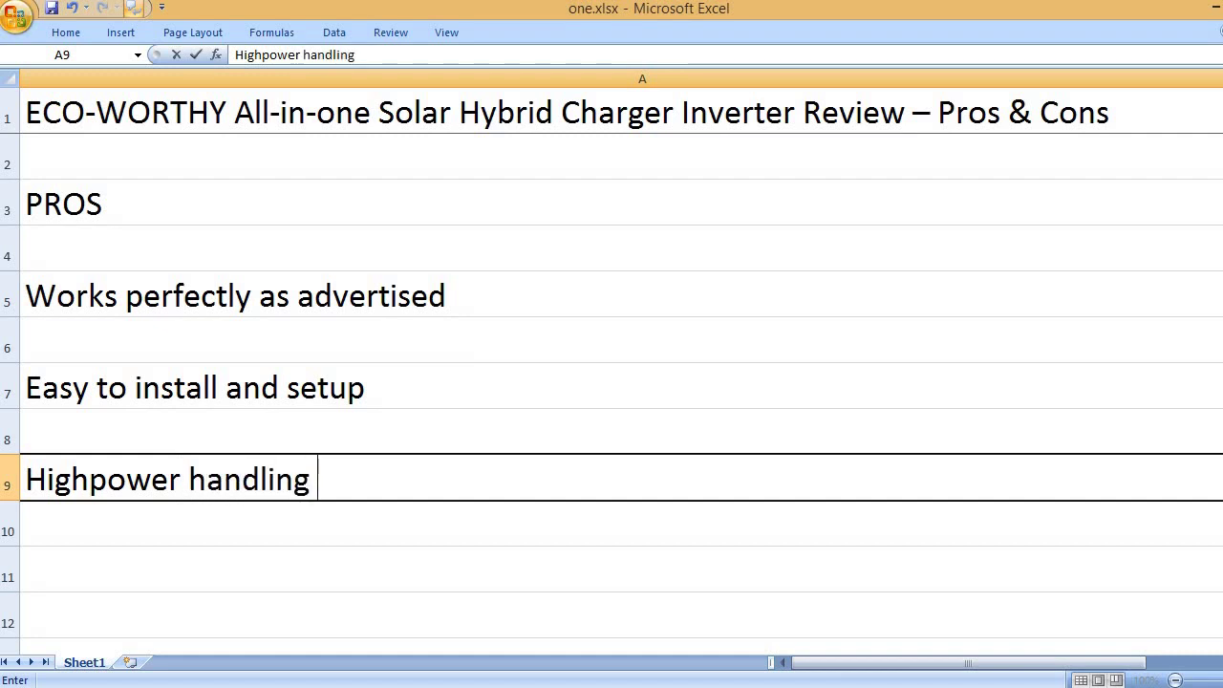
{"action": "type", "text": "capacity"}
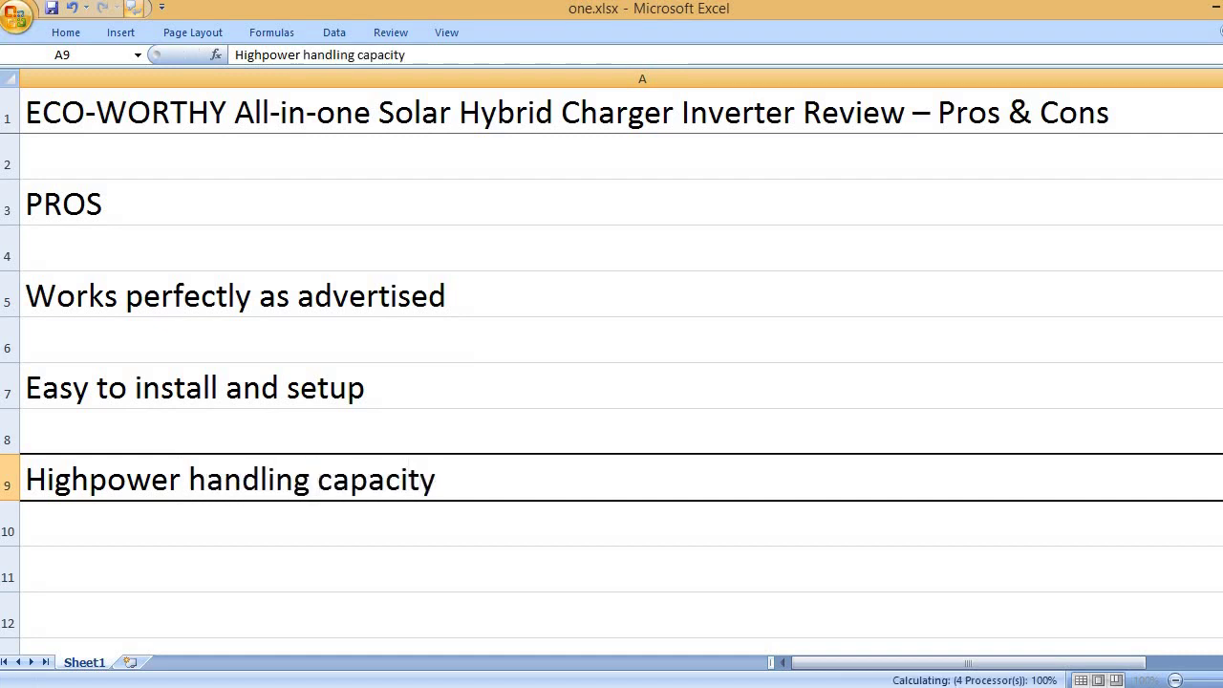
{"action": "key", "text": "Return"}
{"action": "key", "text": "Return"}
{"action": "type", "text": "Goo"}
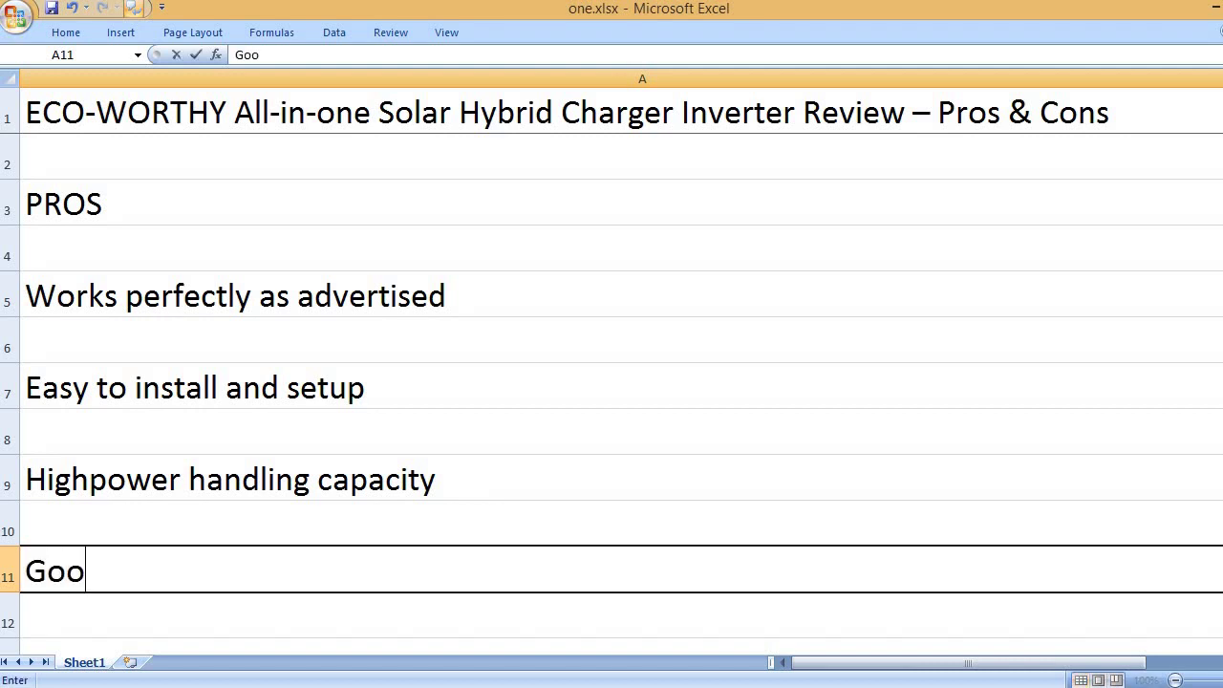
{"action": "type", "text": "d thermal perform"}
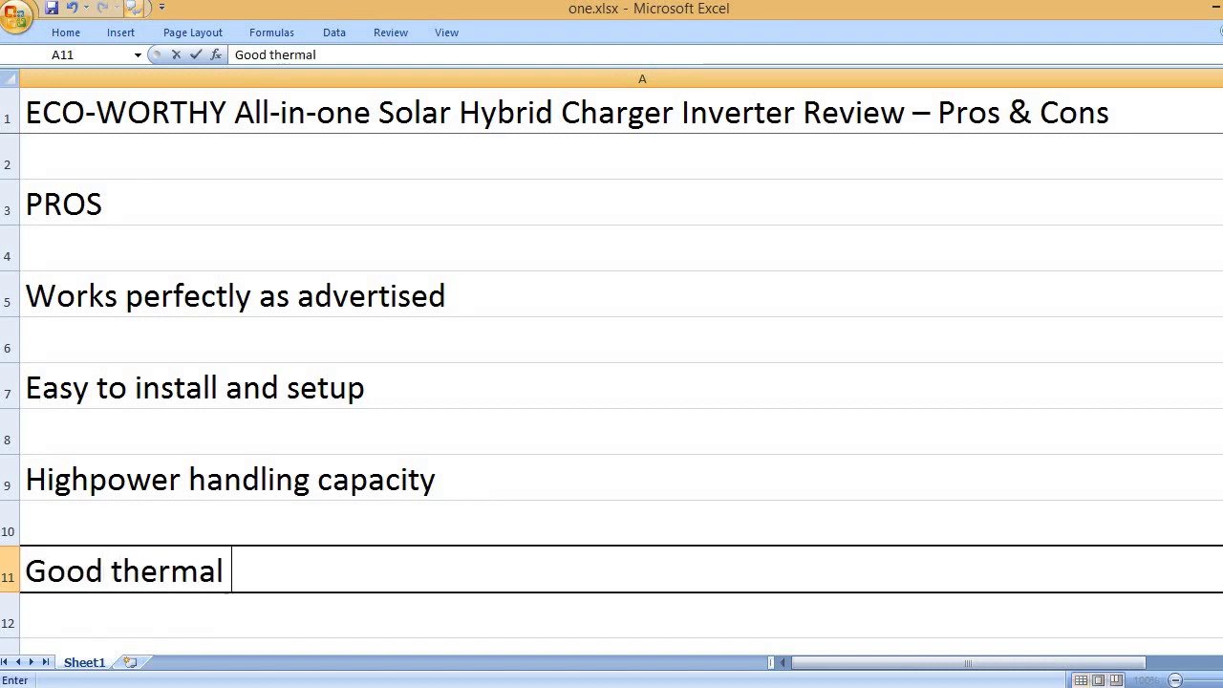
{"action": "type", "text": "ance"}
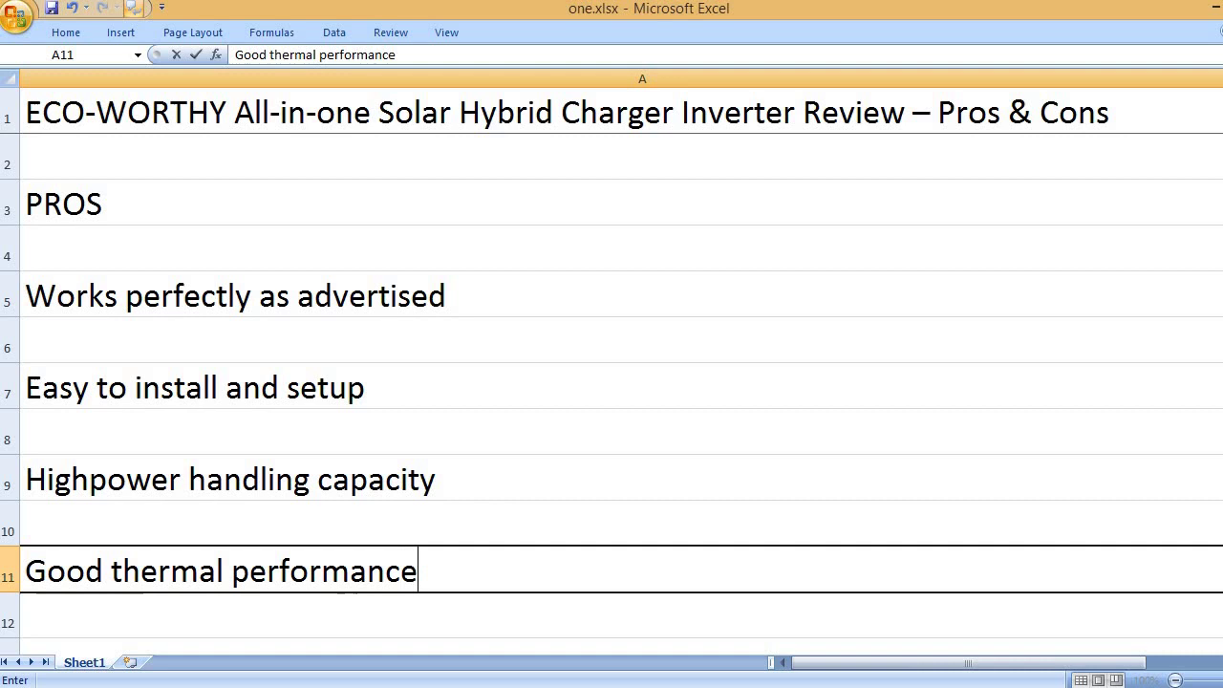
{"action": "key", "text": "Return"}
{"action": "key", "text": "Return"}
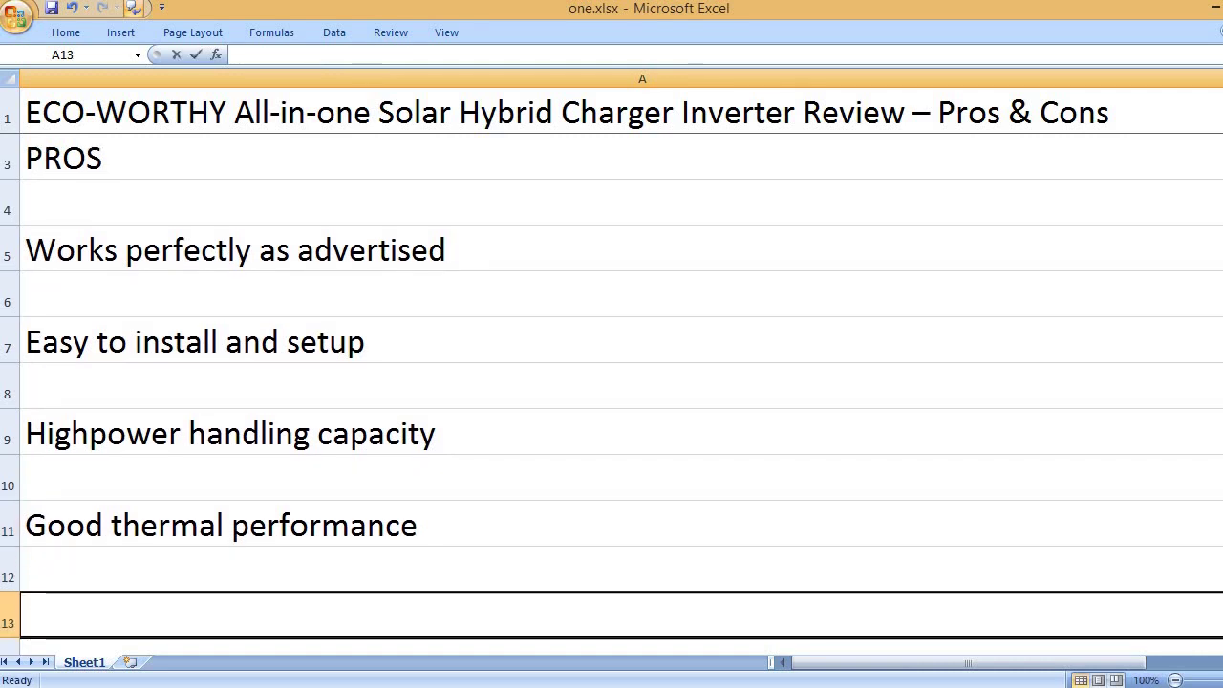
{"action": "type", "text": "Efficient heat"}
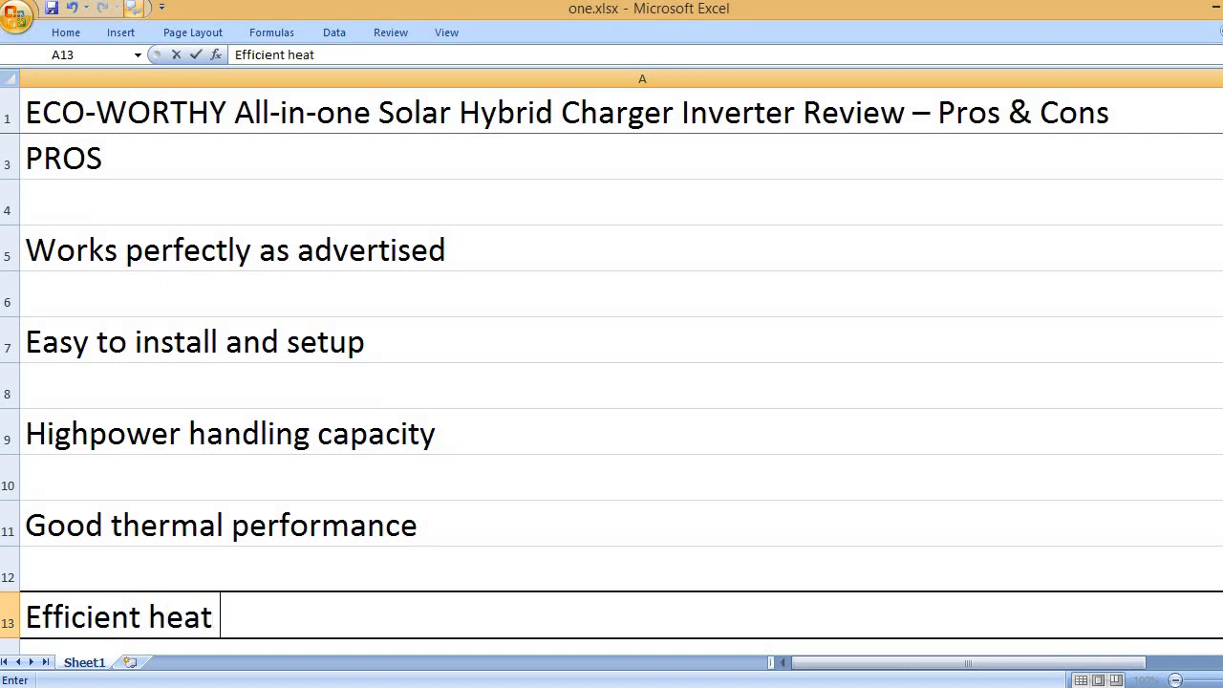
{"action": "type", "text": " distribution"}
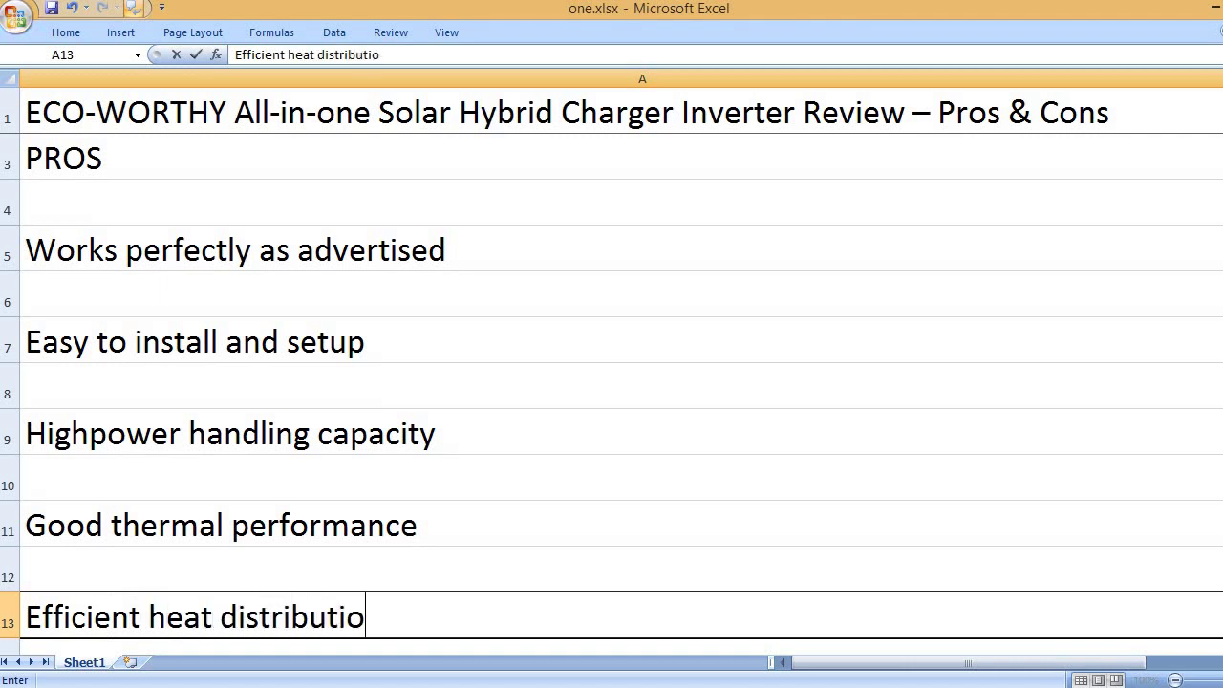
{"action": "key", "text": "Return"}
{"action": "key", "text": "Return"}
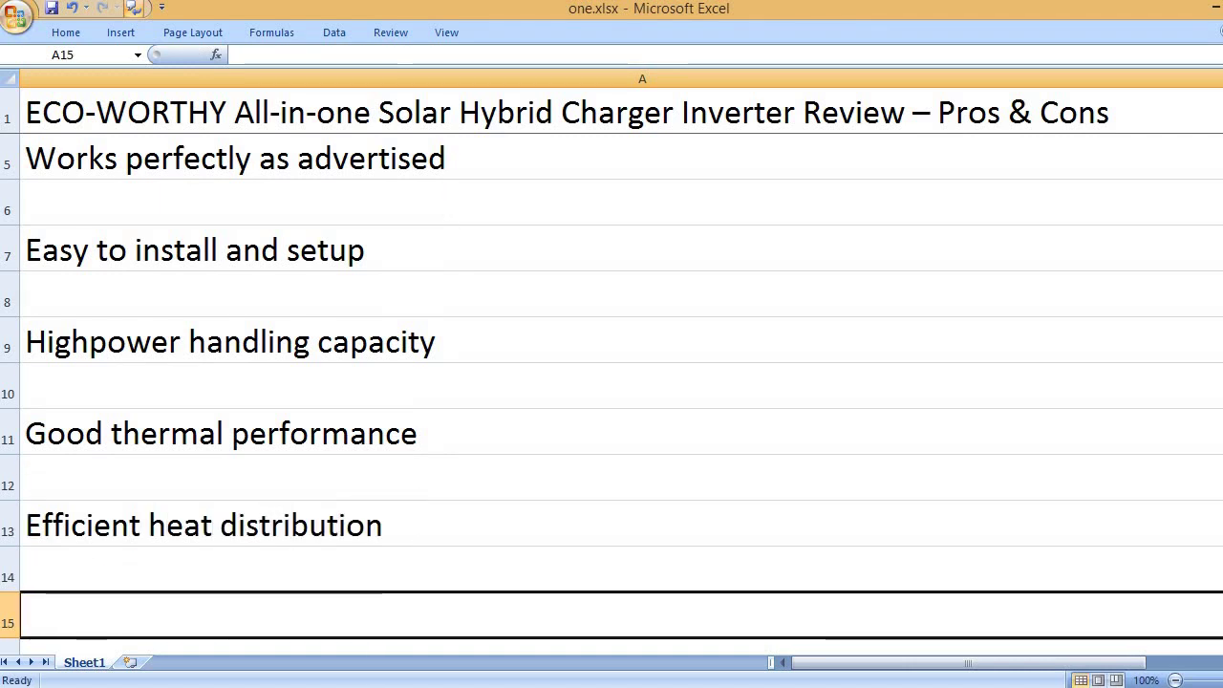
{"action": "type", "text": "All"}
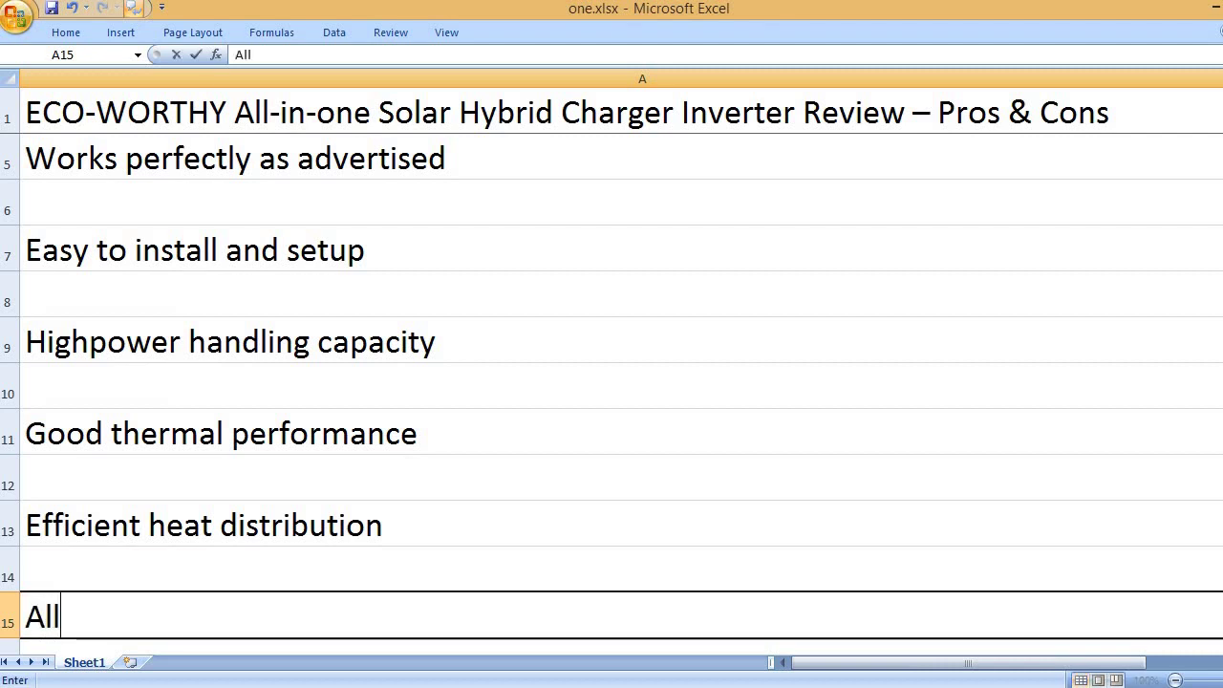
{"action": "type", "text": "ows customiz"}
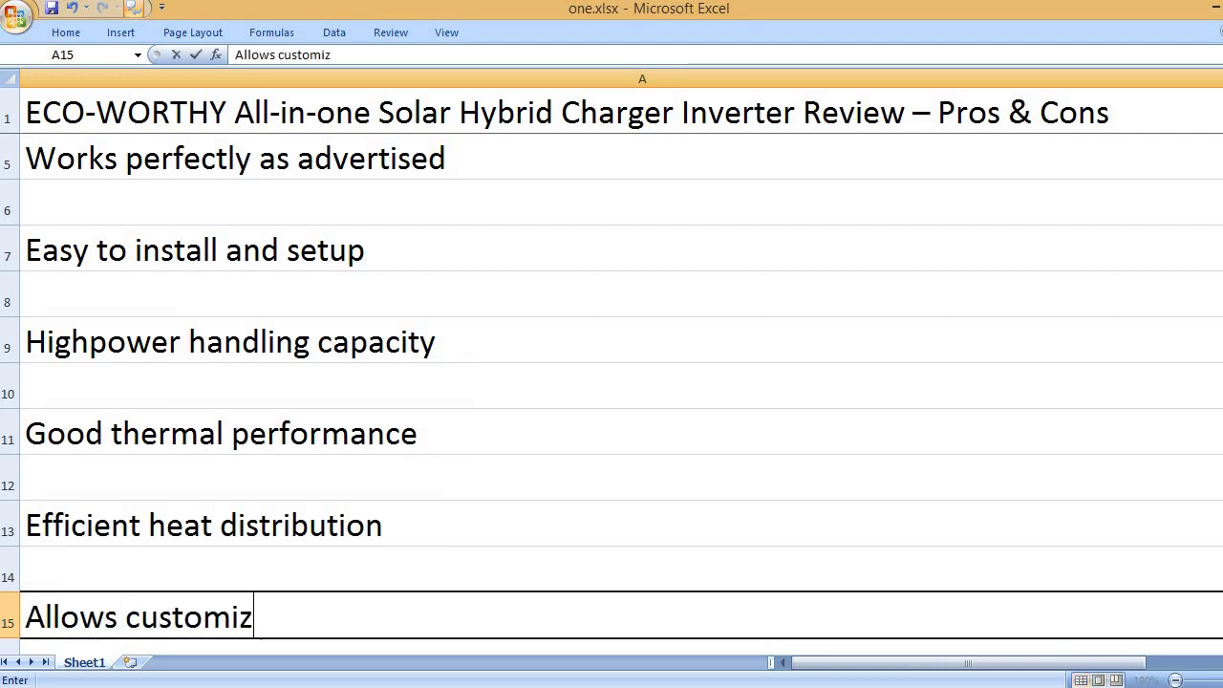
{"action": "type", "text": "ing "}
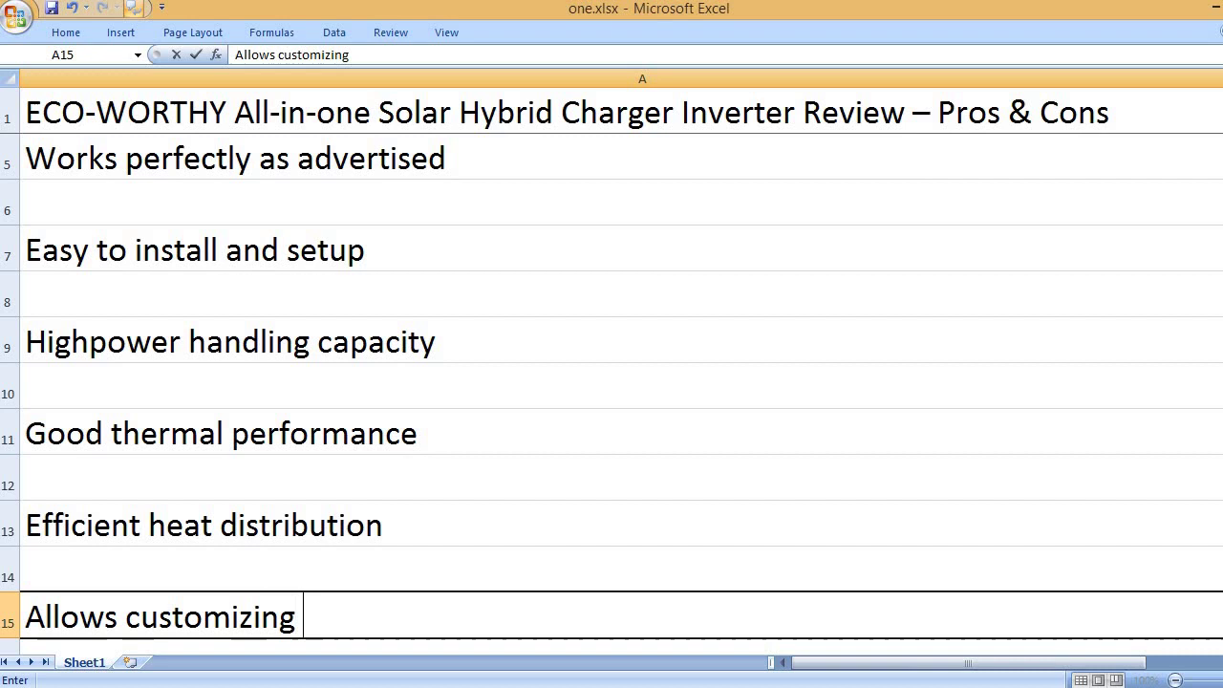
{"action": "type", "text": "settings "}
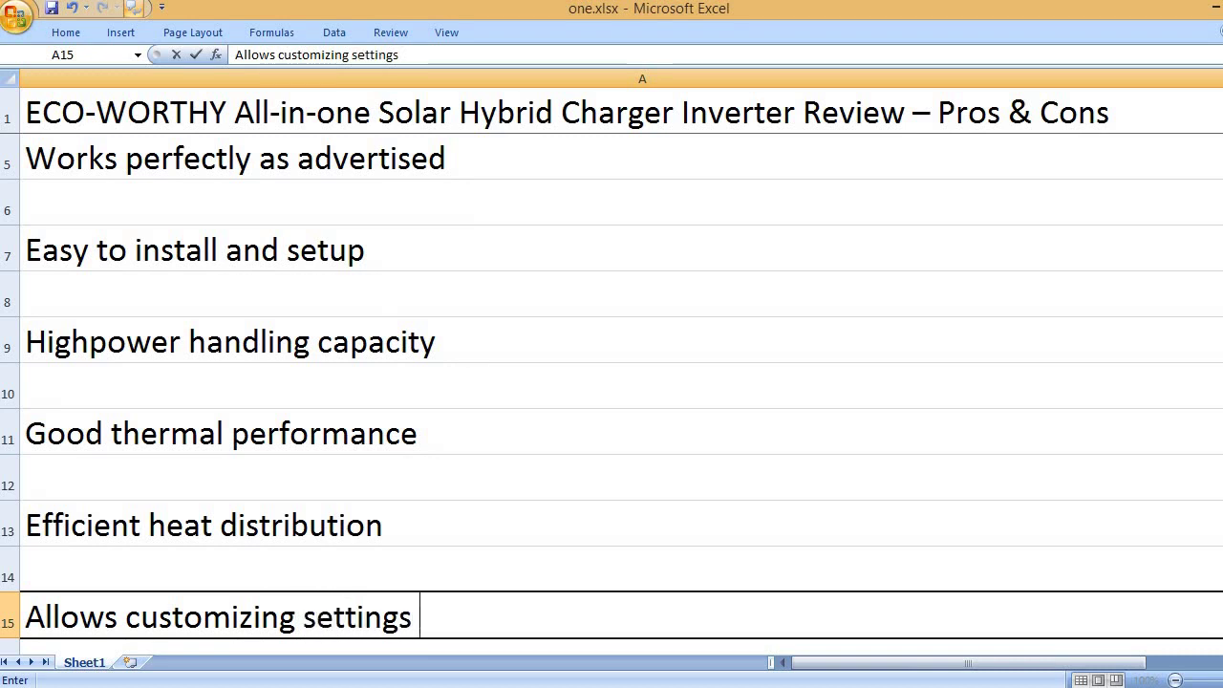
{"action": "type", "text": "to meet i"}
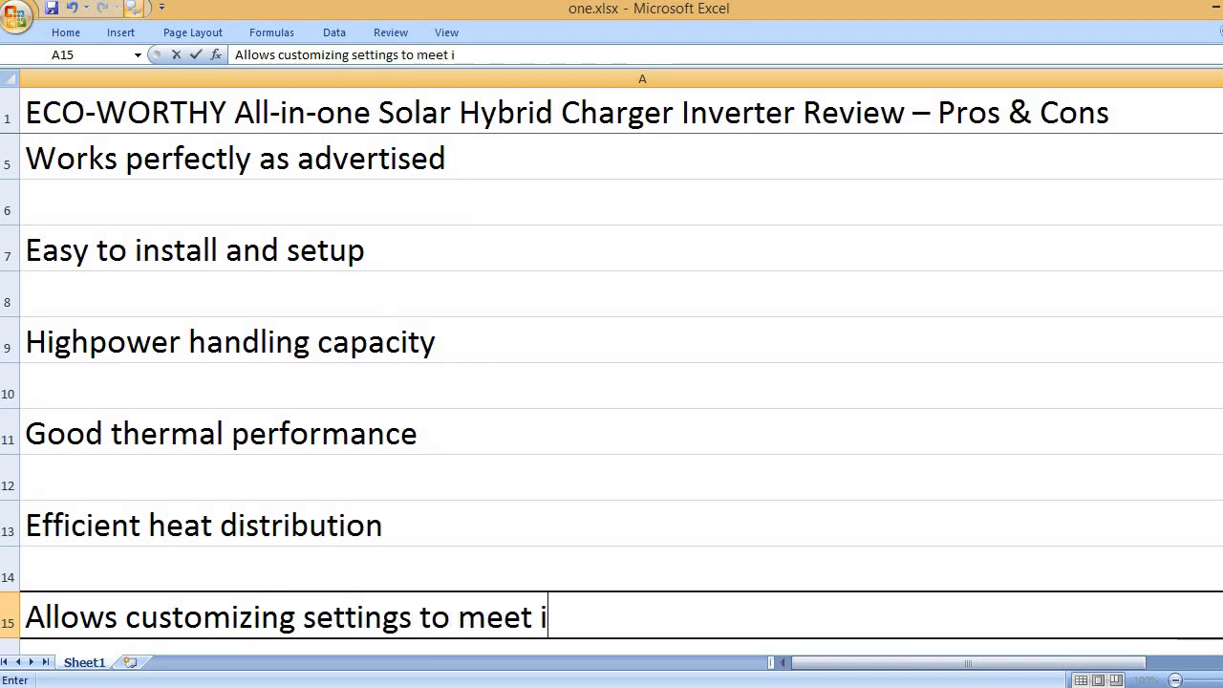
{"action": "type", "text": "ndividual n"}
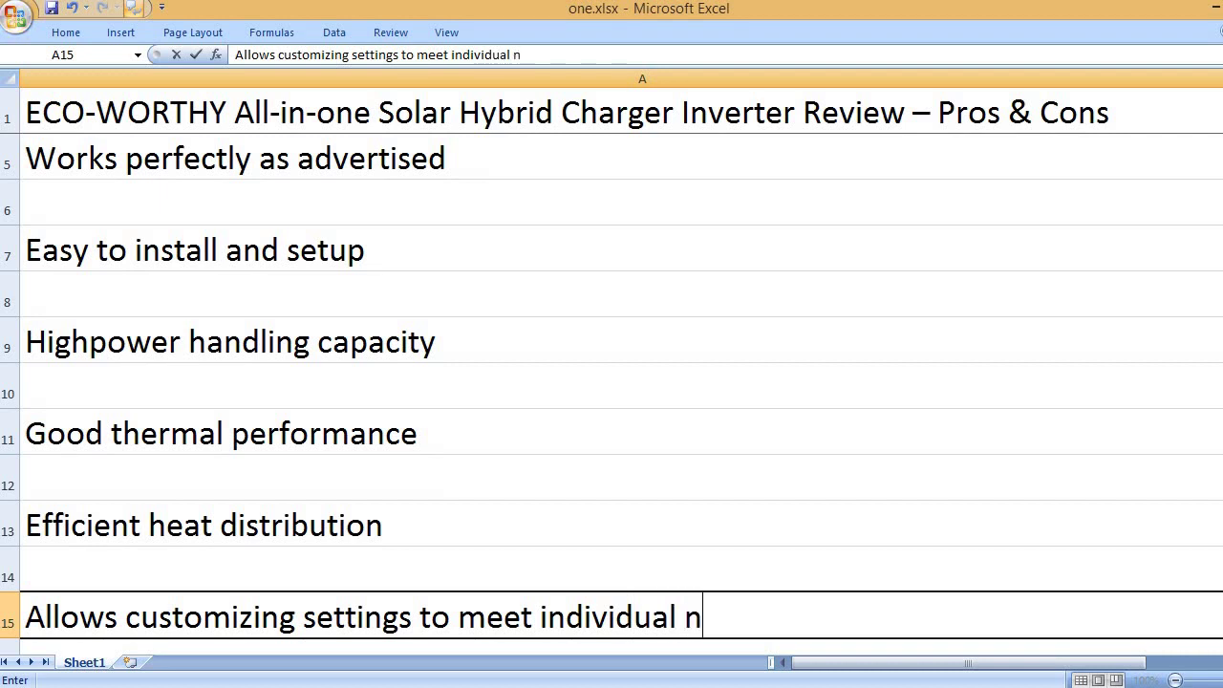
{"action": "type", "text": "eed"}
{"action": "key", "text": "Return"}
{"action": "key", "text": "Return"}
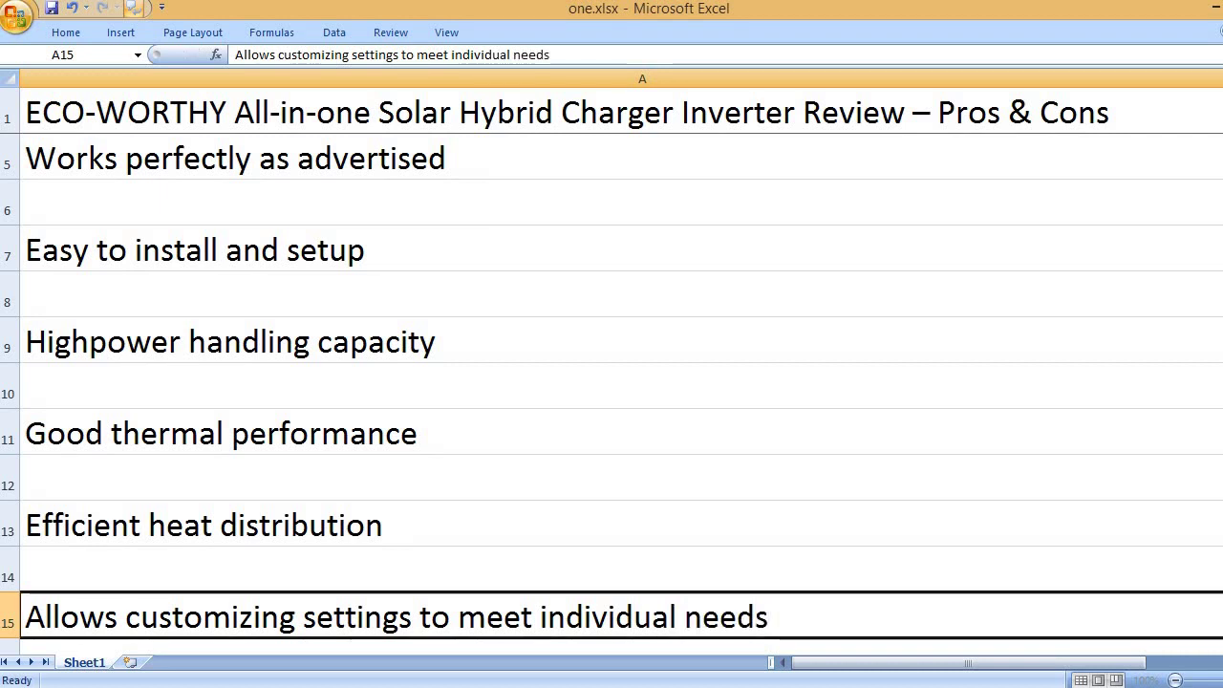
- Add the CONS heading with 'Uncertain PV solar charging behavior' and 'Limited user control'
{"action": "type", "text": "CONS"}
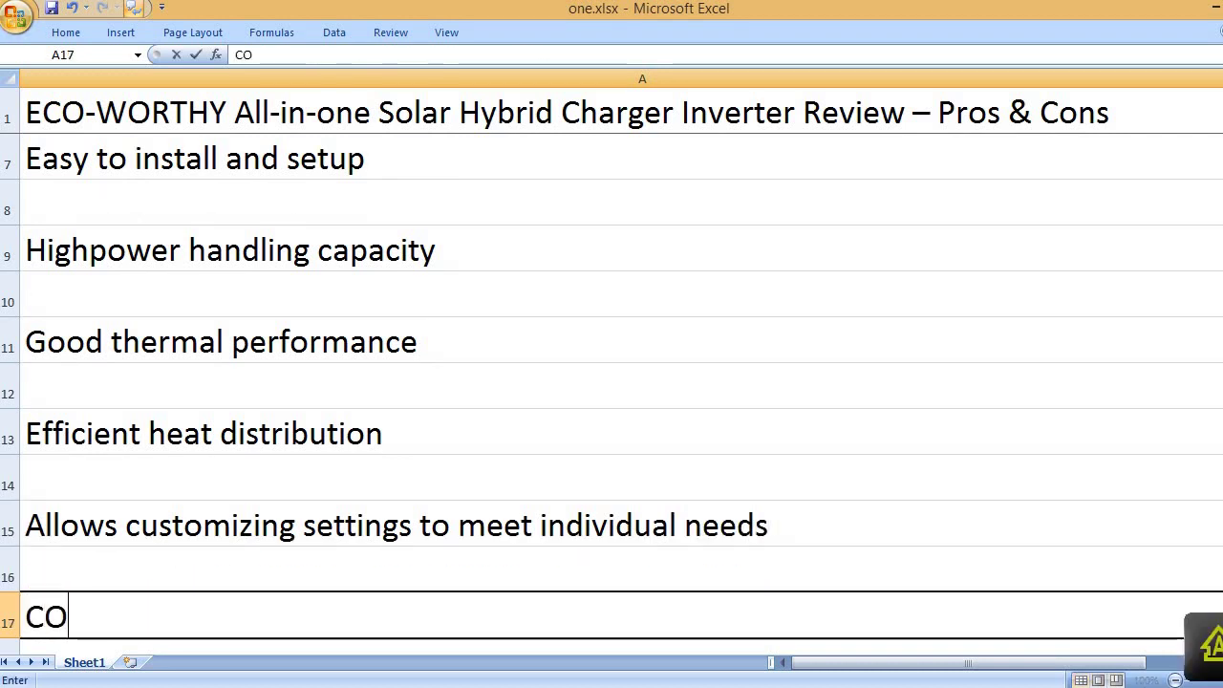
{"action": "key", "text": "Return"}
{"action": "key", "text": "Return"}
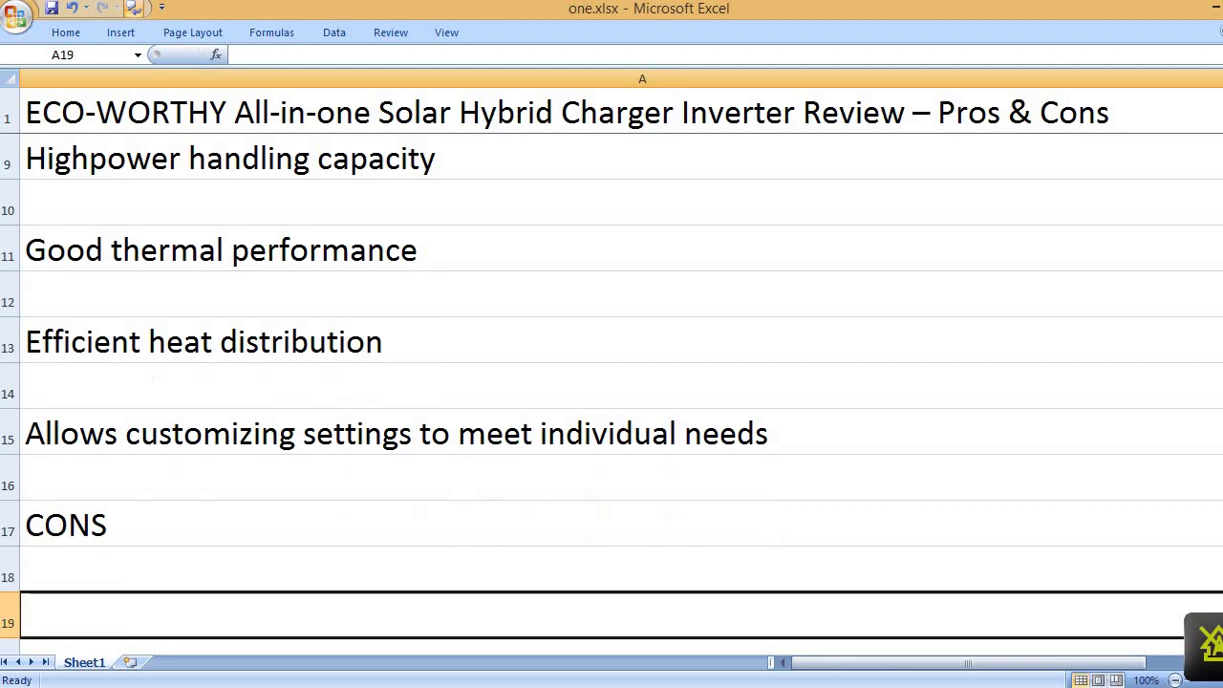
{"action": "type", "text": "Uncertain PV s"}
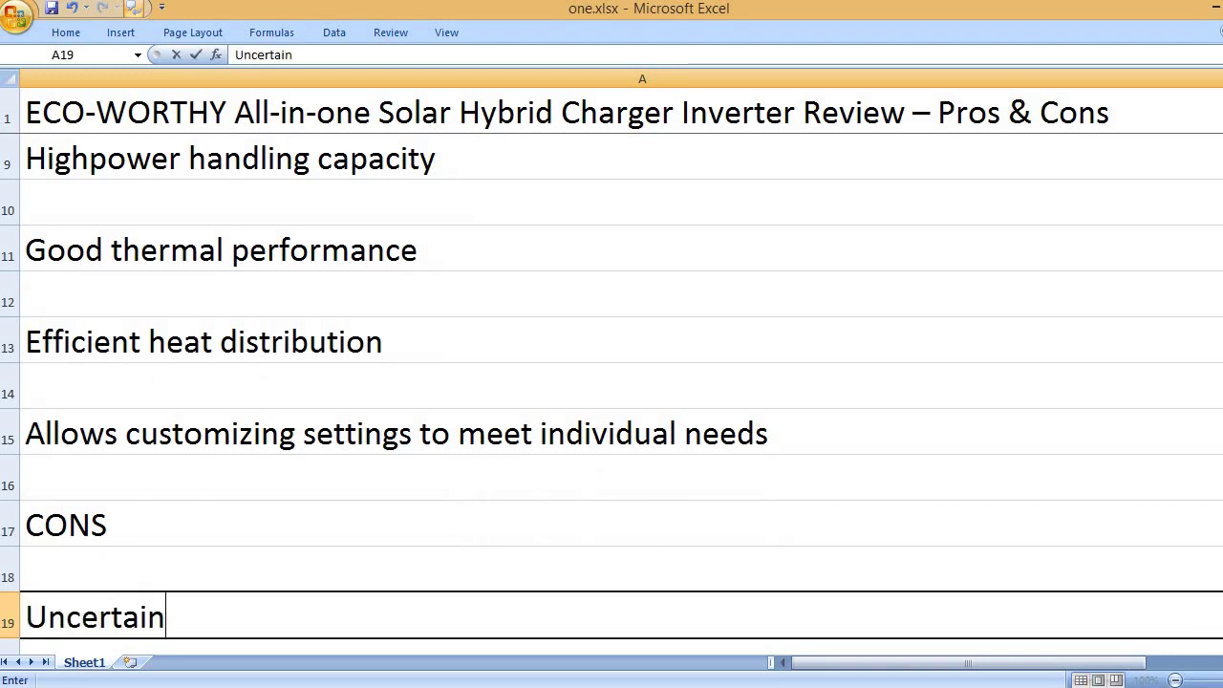
{"action": "type", "text": "ol"}
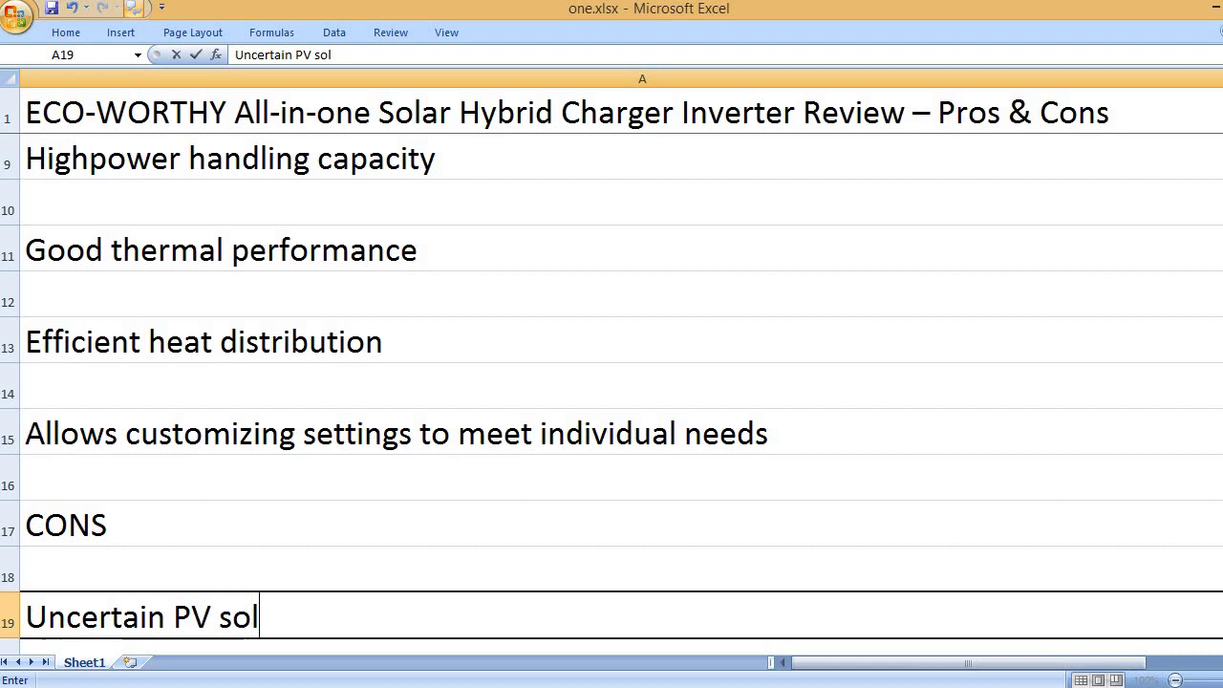
{"action": "type", "text": "ar char"}
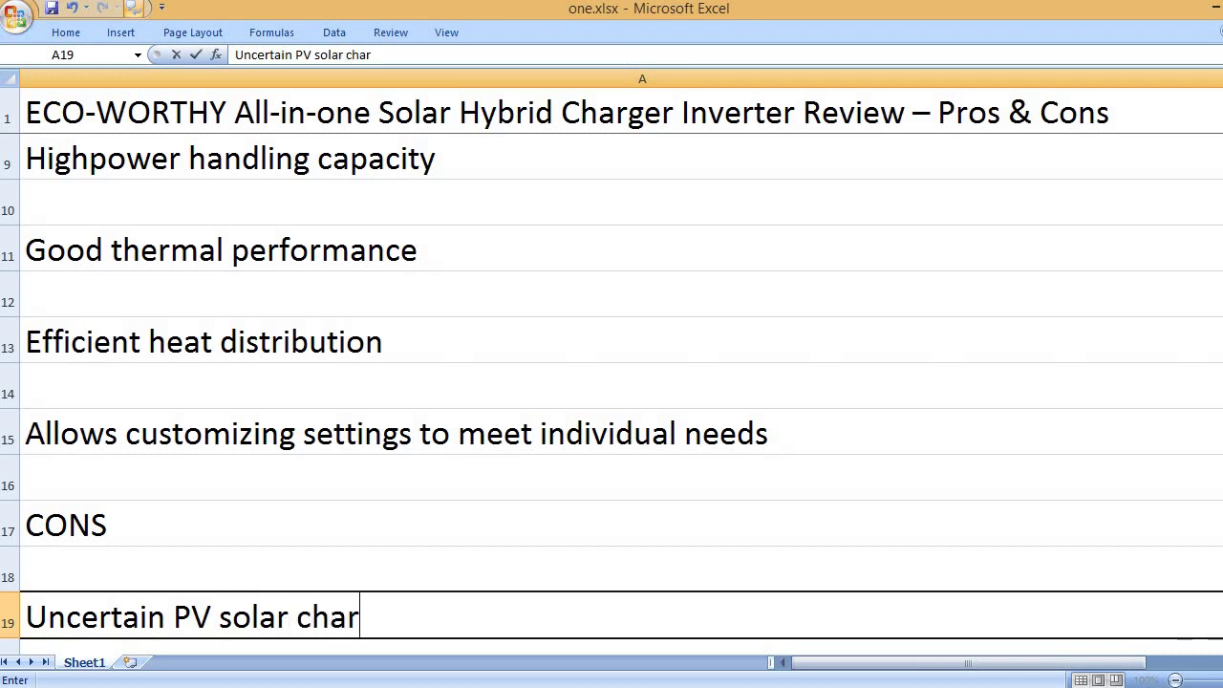
{"action": "type", "text": "ging behavior"}
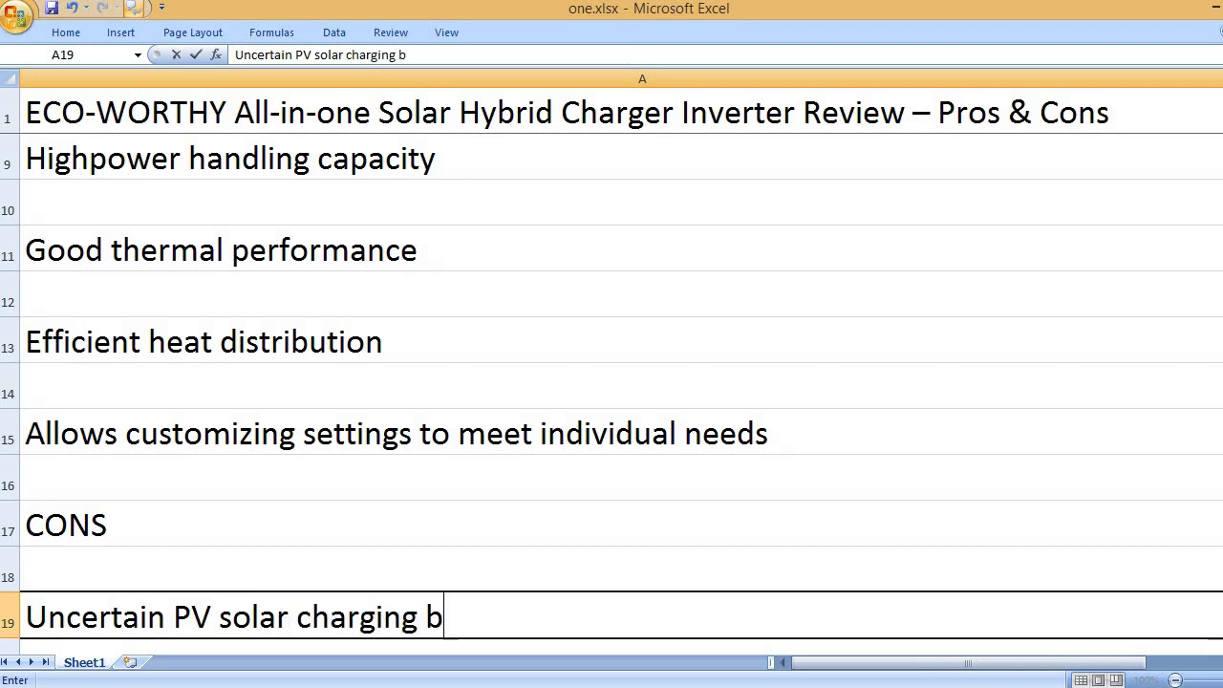
{"action": "key", "text": "Return"}
{"action": "key", "text": "Return"}
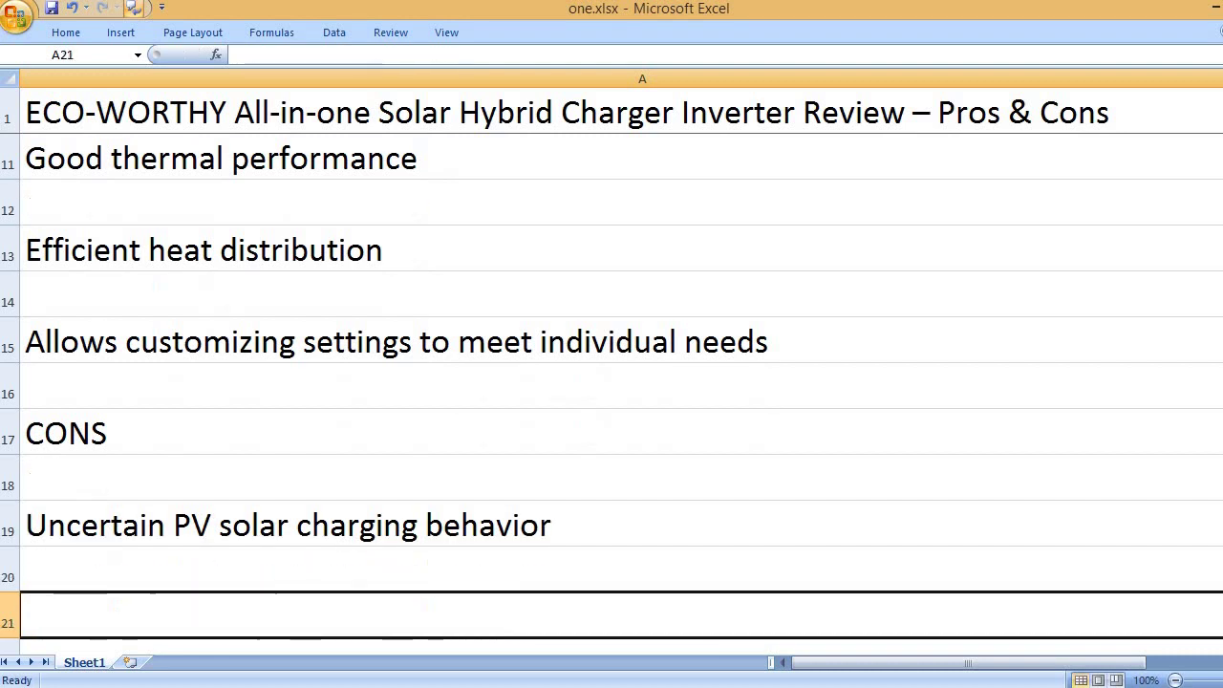
{"action": "type", "text": "Limited o"}
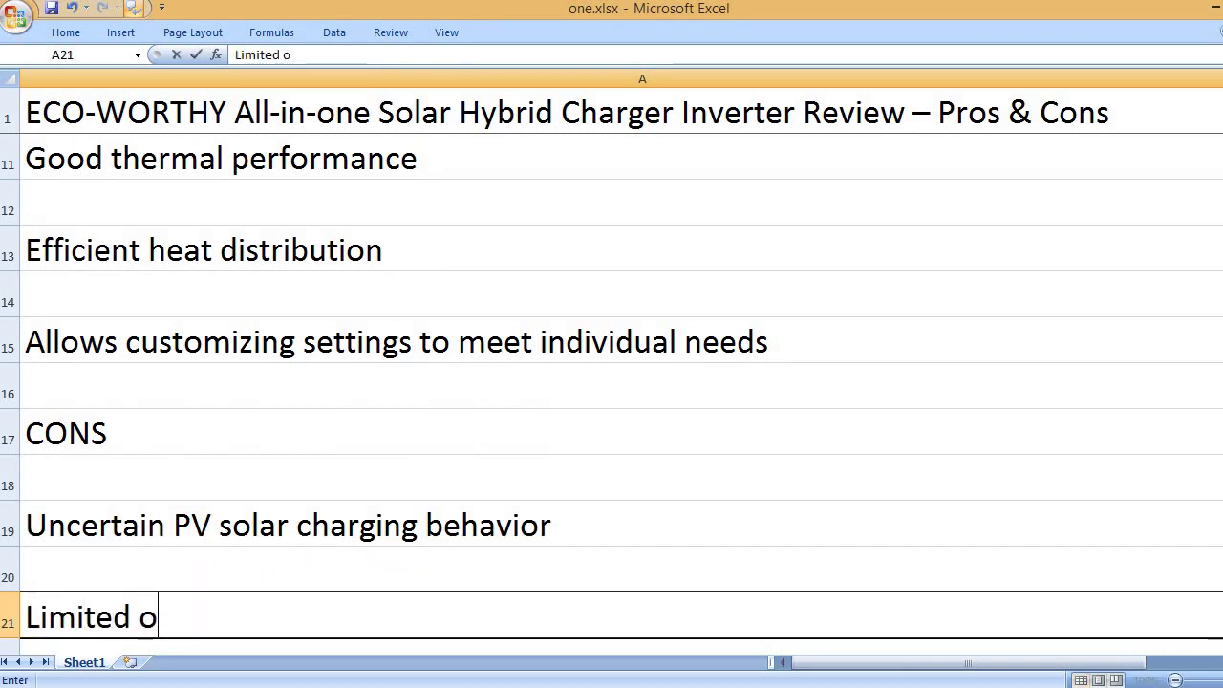
{"action": "key", "text": "BackSpace"}
{"action": "type", "text": "user control"}
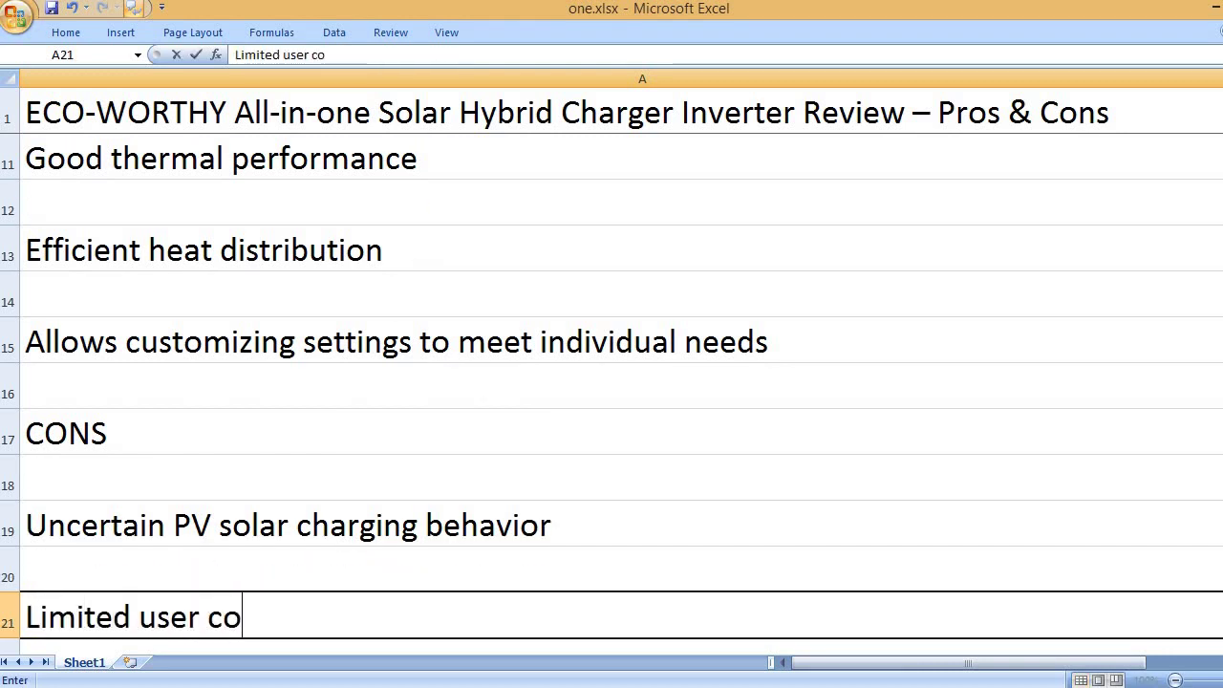
{"action": "key", "text": "Return"}
{"action": "key", "text": "Return"}
- Add cons 'Wi-Fi module can be difficult to install' and the data monitoring delay in A25
{"action": "type", "text": "Wi"}
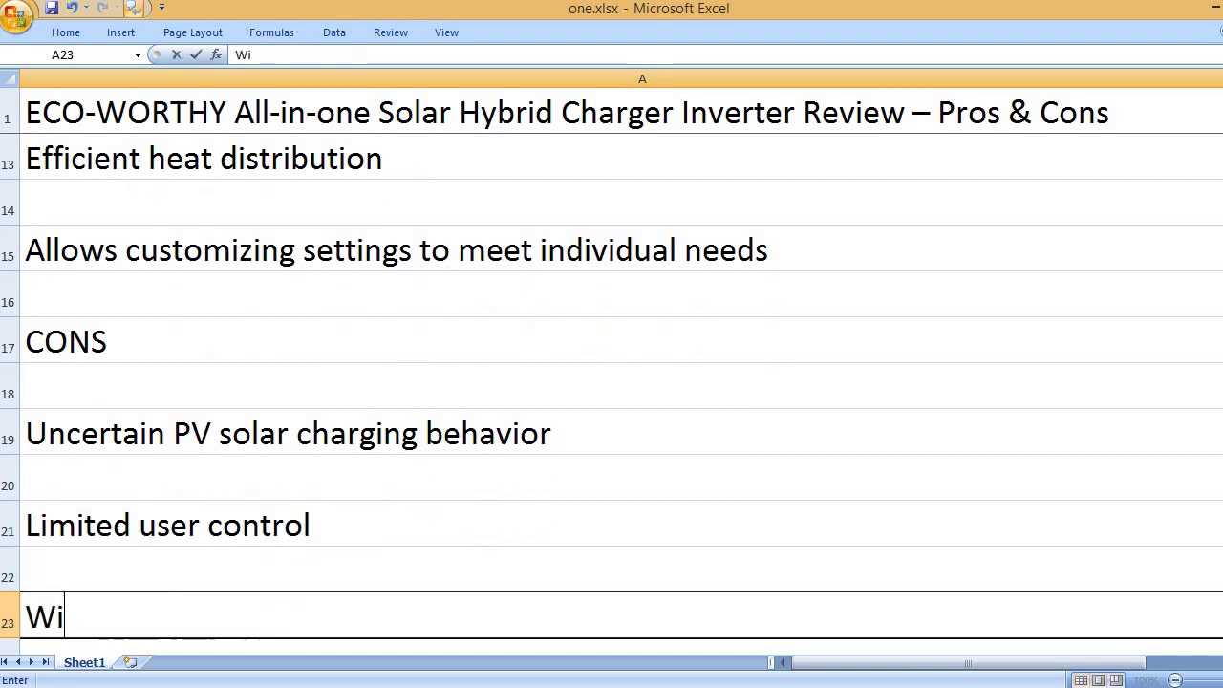
{"action": "type", "text": "-Fi"}
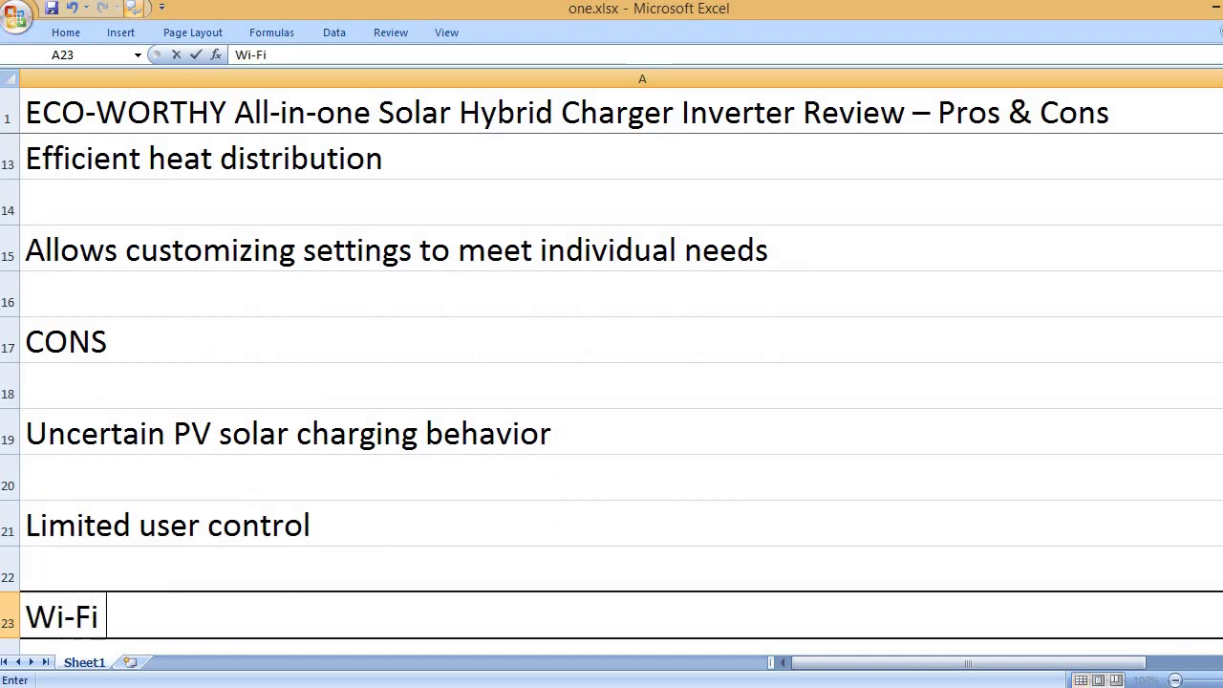
{"action": "type", "text": " module can "}
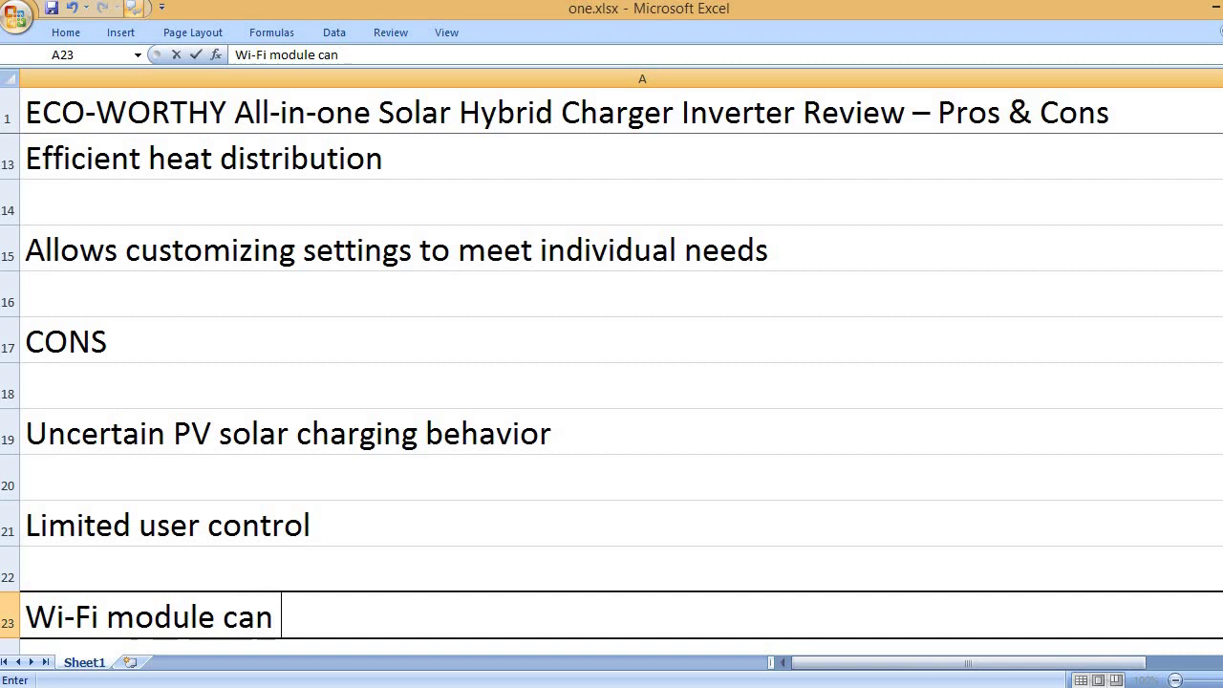
{"action": "type", "text": "be difficult t"}
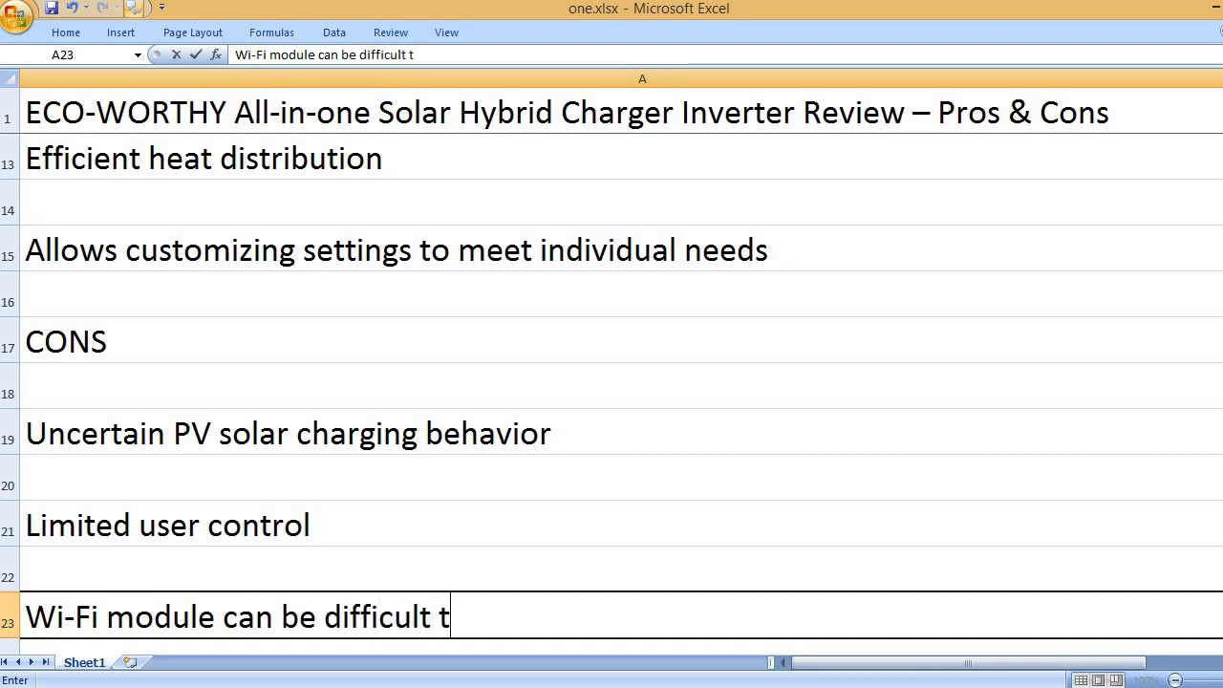
{"action": "type", "text": "o install"}
{"action": "key", "text": "Return"}
{"action": "key", "text": "Return"}
{"action": "type", "text": "D"}
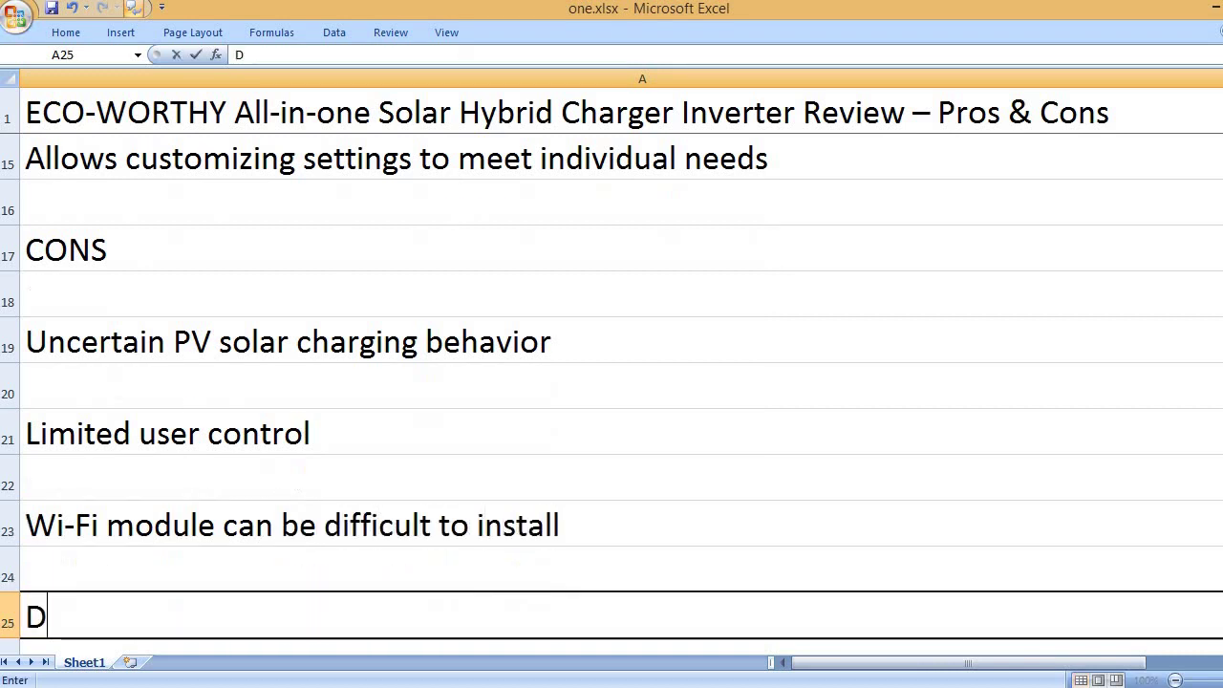
{"action": "type", "text": "ate"}
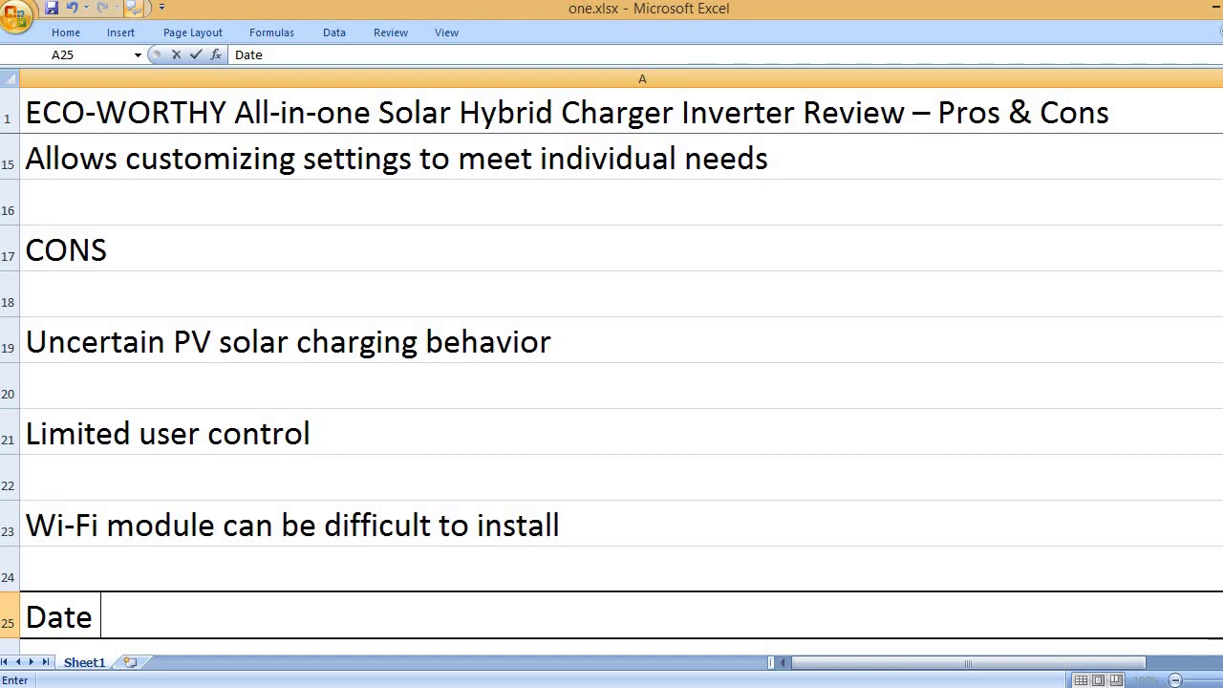
{"action": "key", "text": "BackSpace"}
{"action": "type", "text": "a mon"}
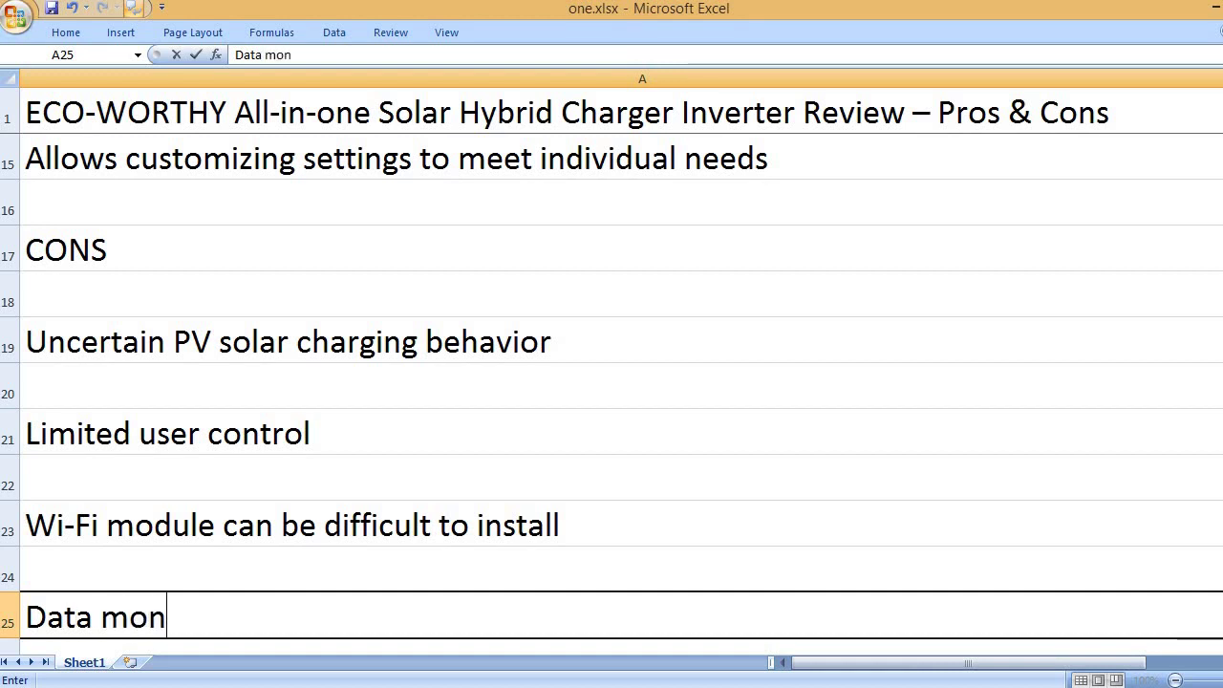
{"action": "type", "text": "itoring h as a "}
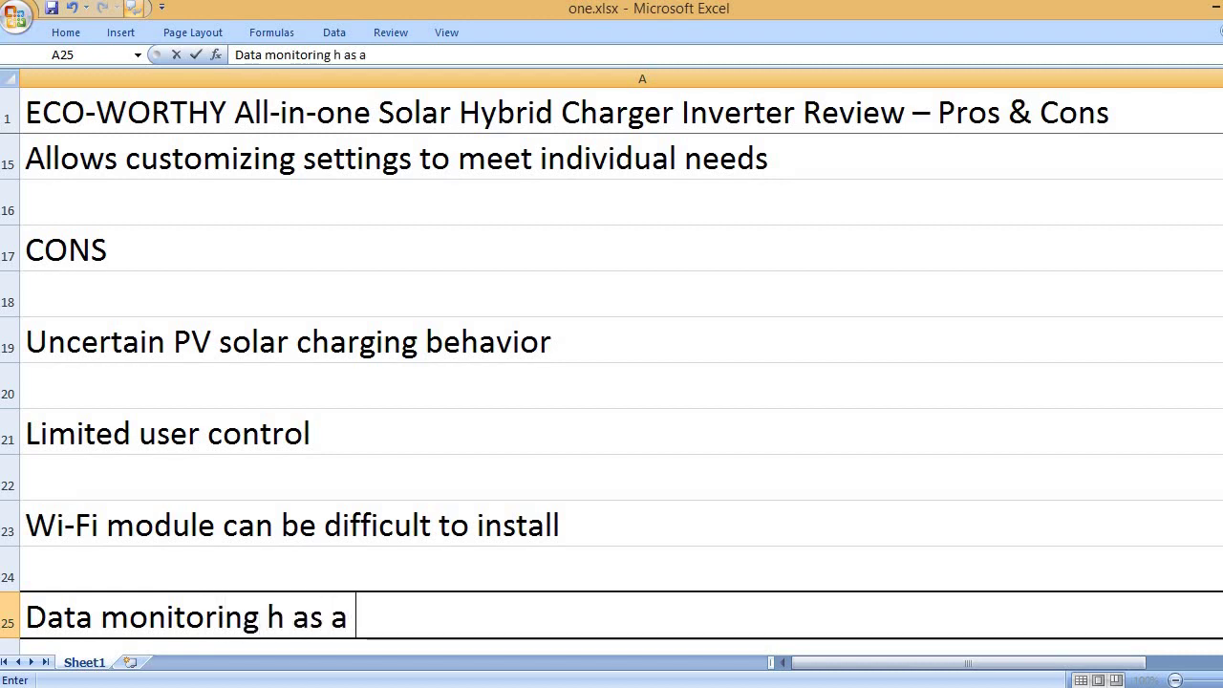
{"action": "type", "text": "delay."}
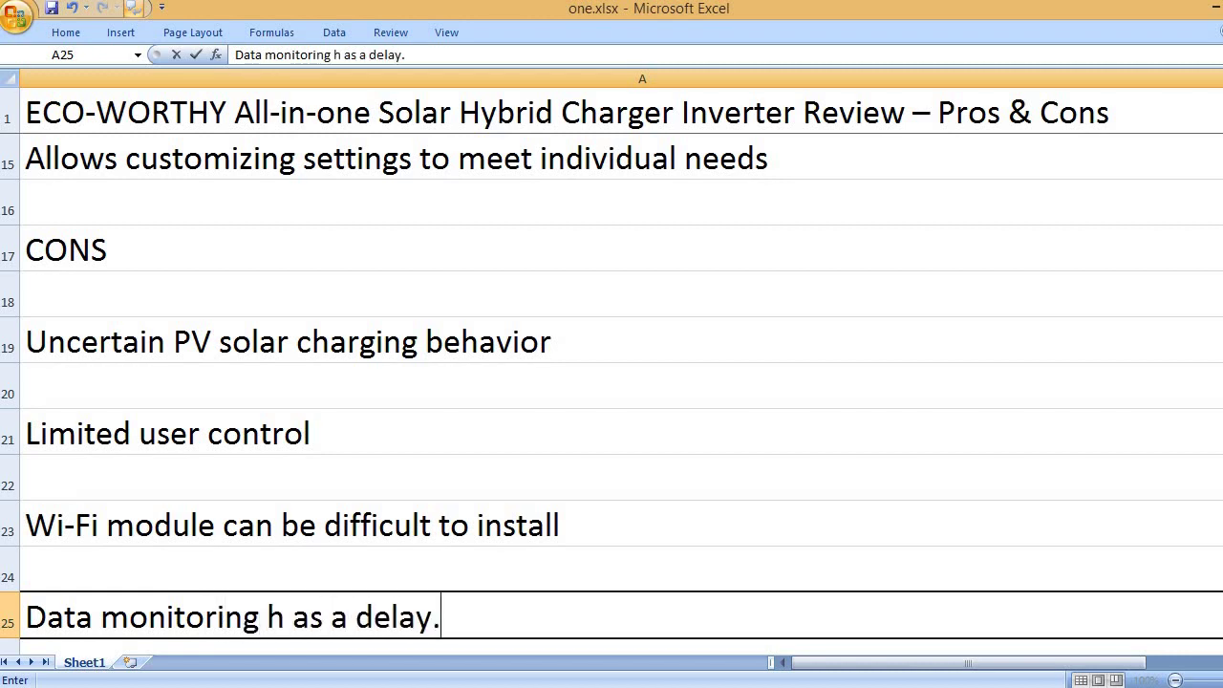
{"action": "key", "text": "Return"}
{"action": "key", "text": "Return"}
- Clear the premature KEY FEATURE text and fix A25 to read 'Data monitoring has a delay.'
{"action": "type", "text": "KEY FEAT"}
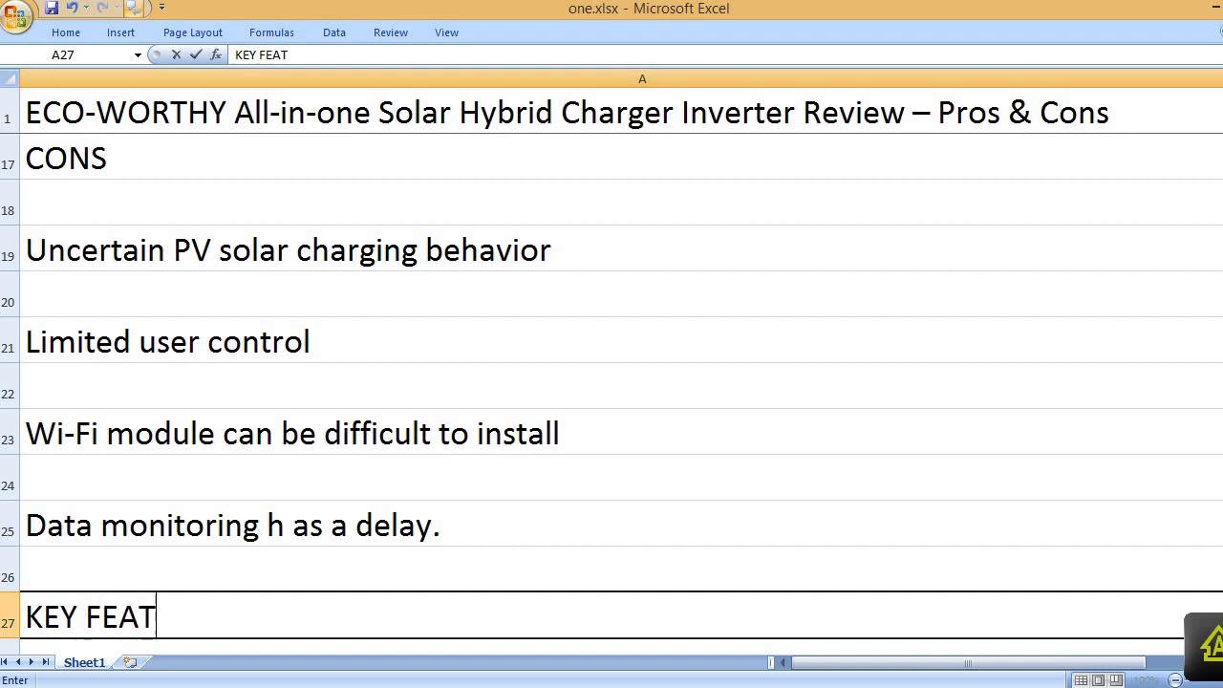
{"action": "type", "text": "URE"}
{"action": "key", "text": "BackSpace"}
{"action": "key", "text": "BackSpace"}
{"action": "key", "text": "BackSpace"}
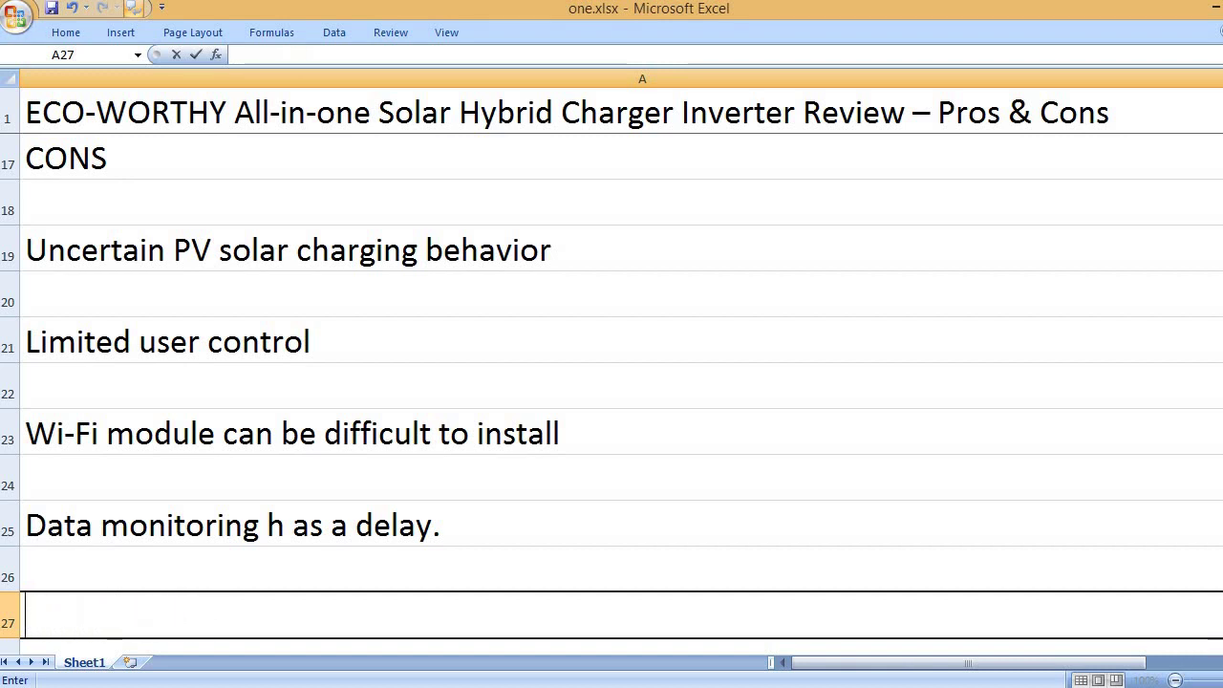
{"action": "key", "text": "Return"}
{"action": "key", "text": "Up"}
{"action": "key", "text": "Up"}
{"action": "key", "text": "Up"}
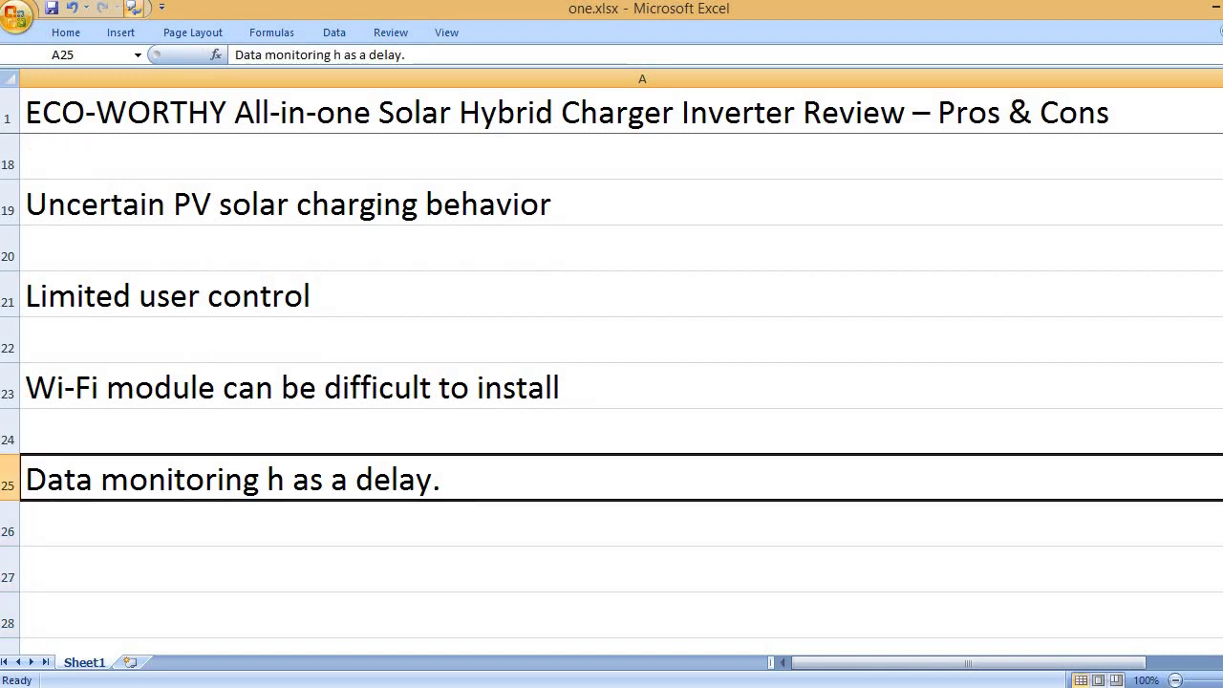
{"action": "key", "text": "F2"}
{"action": "key", "text": "Left"}
{"action": "key", "text": "Left"}
{"action": "key", "text": "Left"}
{"action": "key", "text": "Left"}
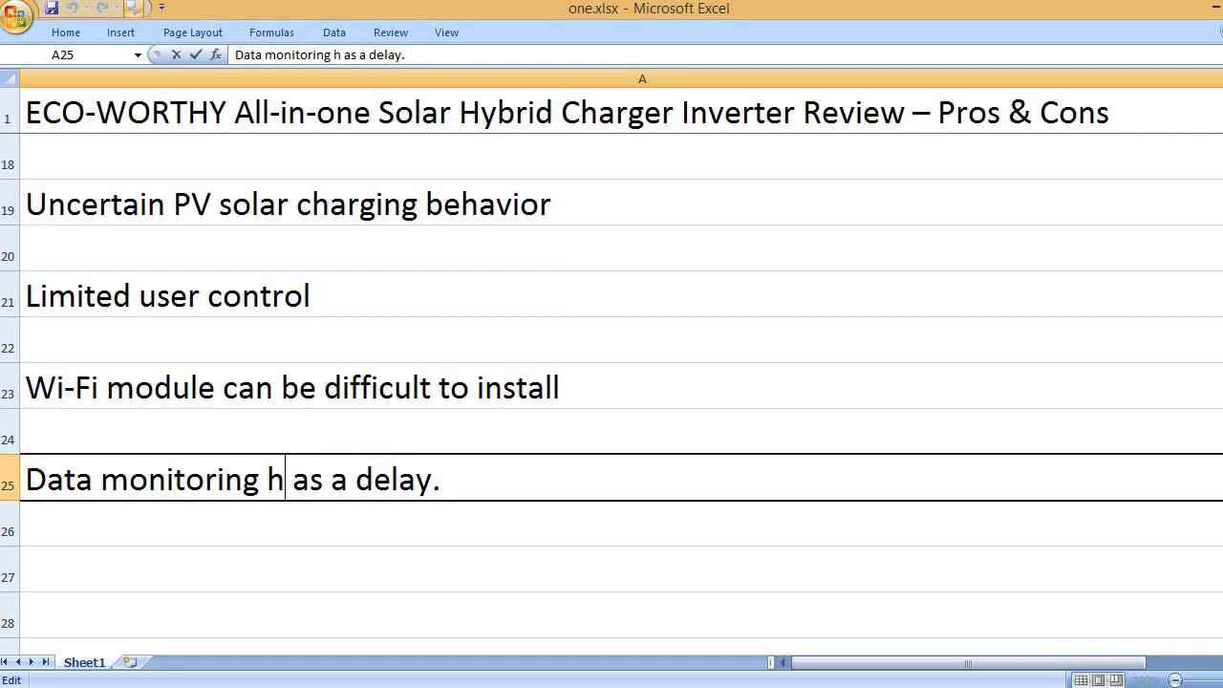
{"action": "key", "text": "Delete"}
{"action": "key", "text": "Return"}
{"action": "key", "text": "Return"}
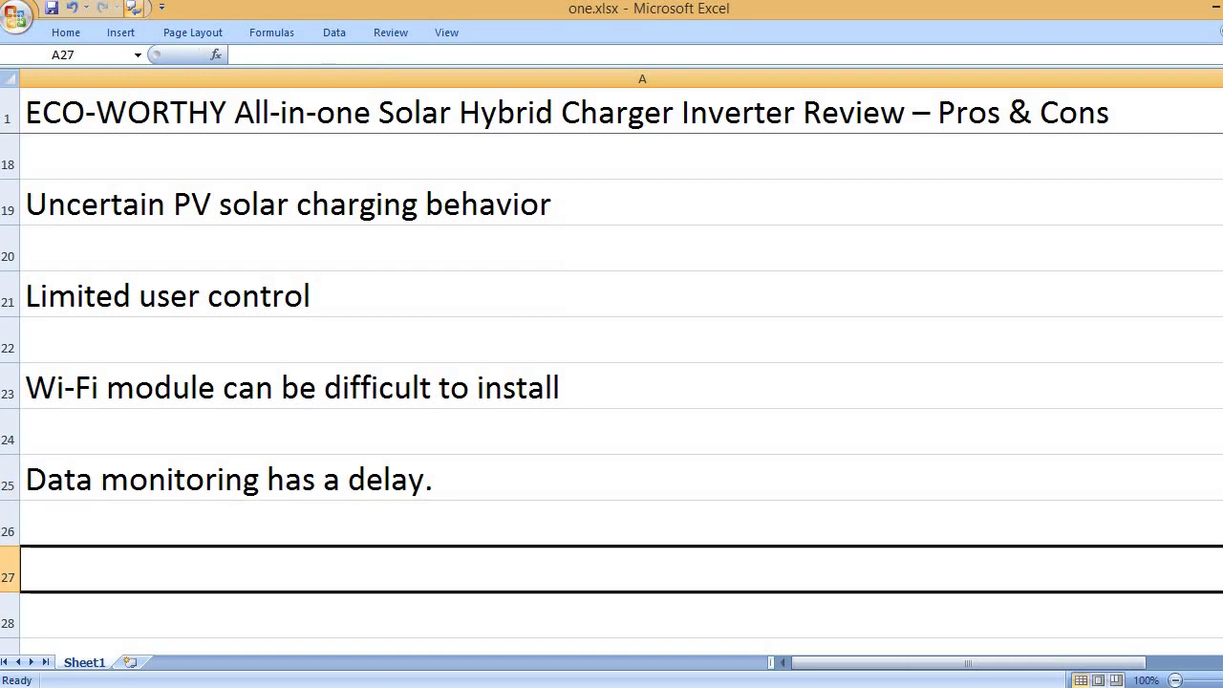
- Enter the KEY FEATURES heading, then '3000-watt output power' and the 24-volt DC input line
{"action": "type", "text": "key"}
{"action": "key", "text": "BackSpace"}
{"action": "key", "text": "BackSpace"}
{"action": "key", "text": "BackSpace"}
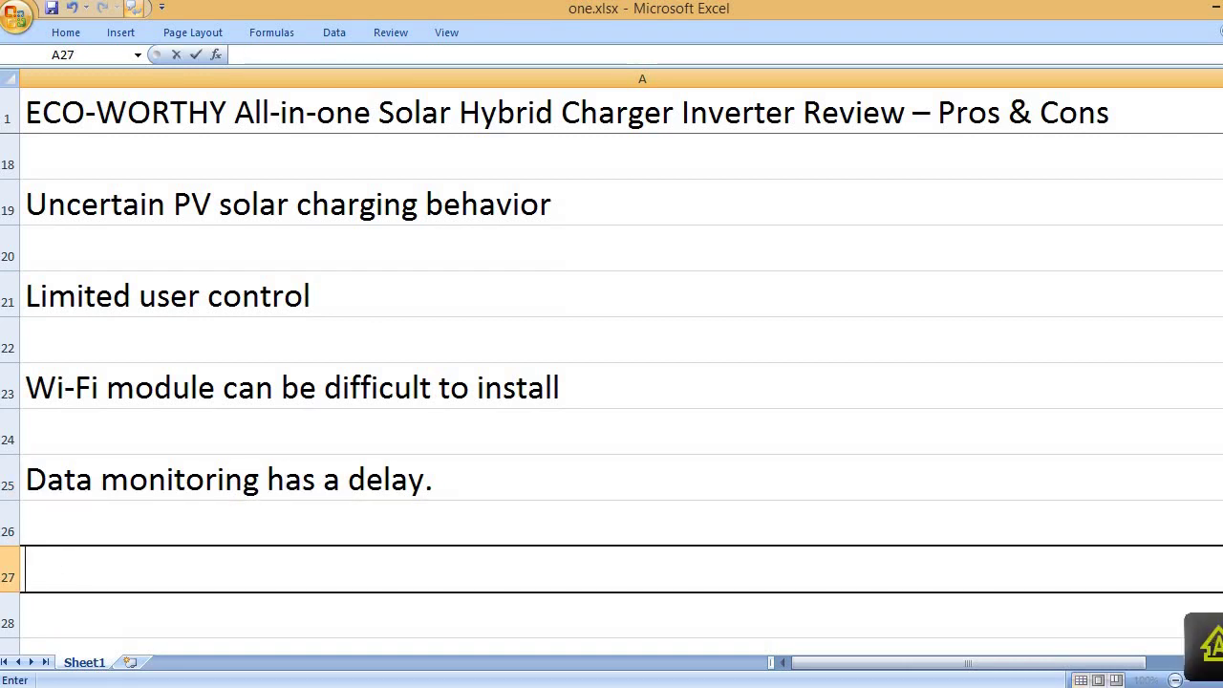
{"action": "type", "text": "KEY FEATURE"}
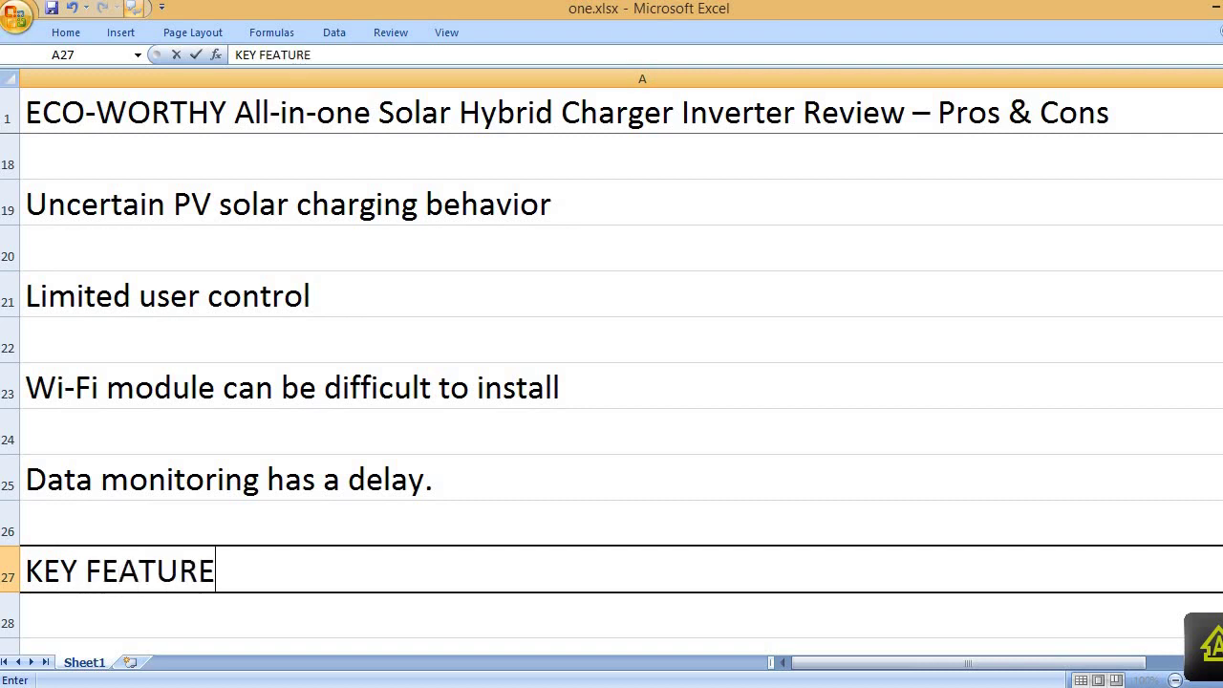
{"action": "type", "text": "S"}
{"action": "key", "text": "Return"}
{"action": "key", "text": "Return"}
{"action": "type", "text": "30"}
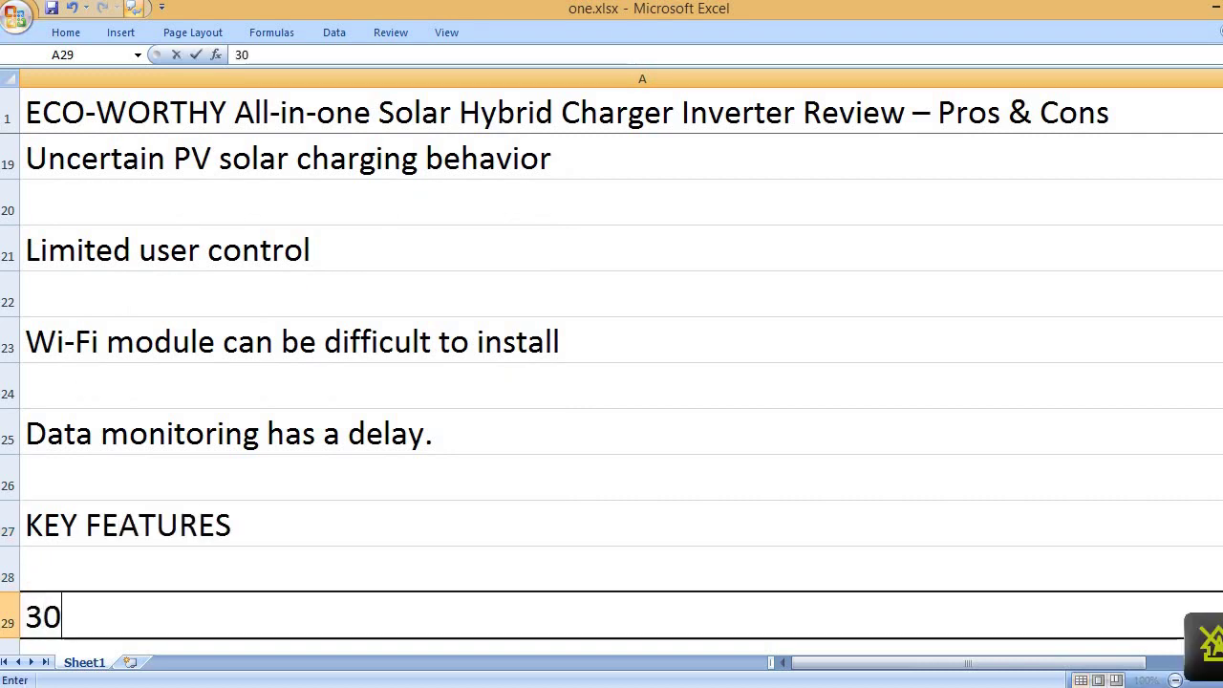
{"action": "type", "text": "00-watt"}
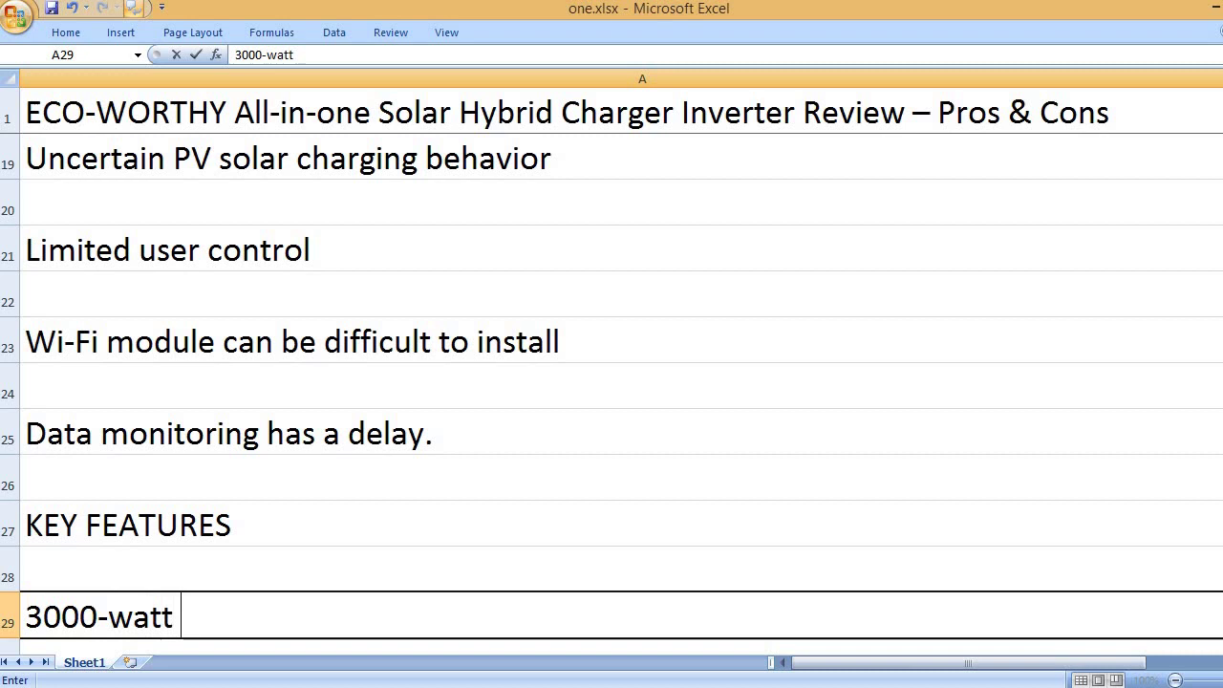
{"action": "type", "text": " output "}
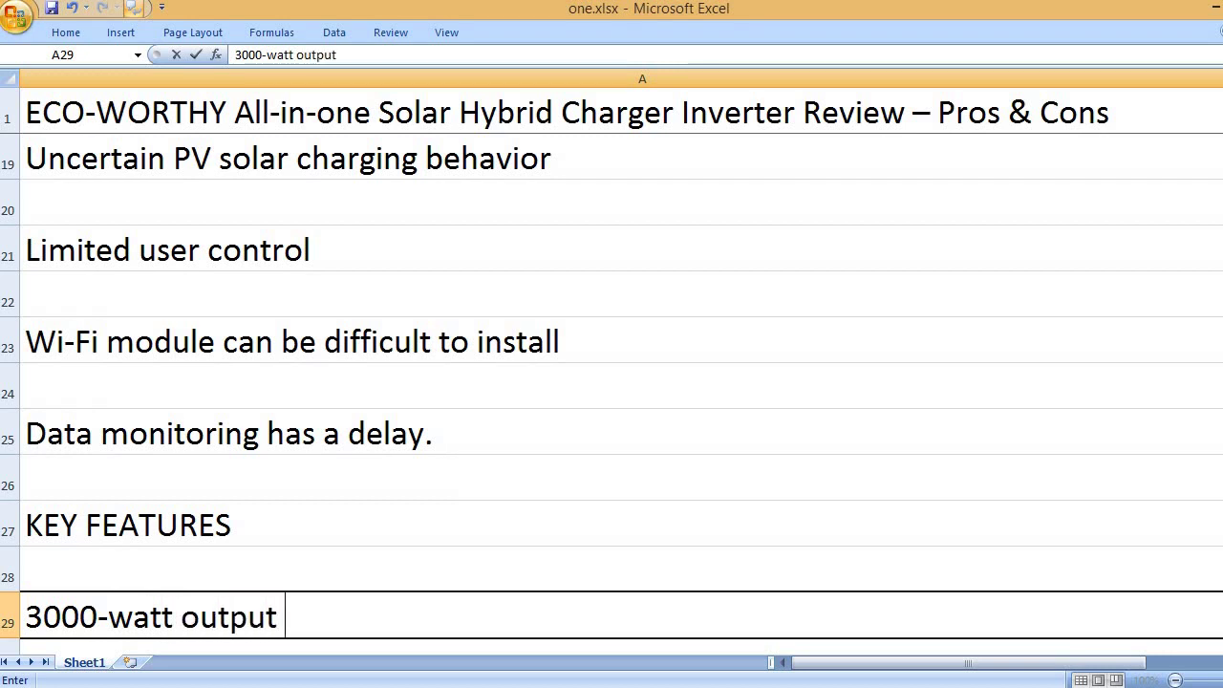
{"action": "type", "text": "power"}
{"action": "key", "text": "Return"}
{"action": "key", "text": "Return"}
{"action": "type", "text": "2"}
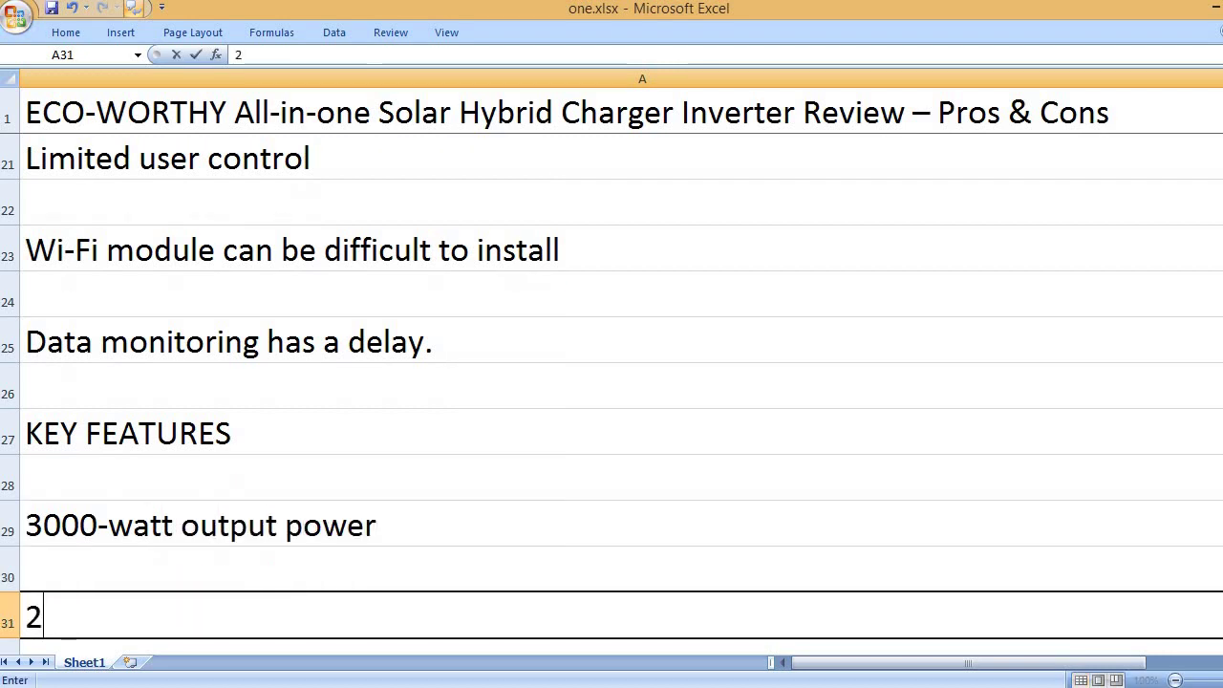
{"action": "type", "text": "4"}
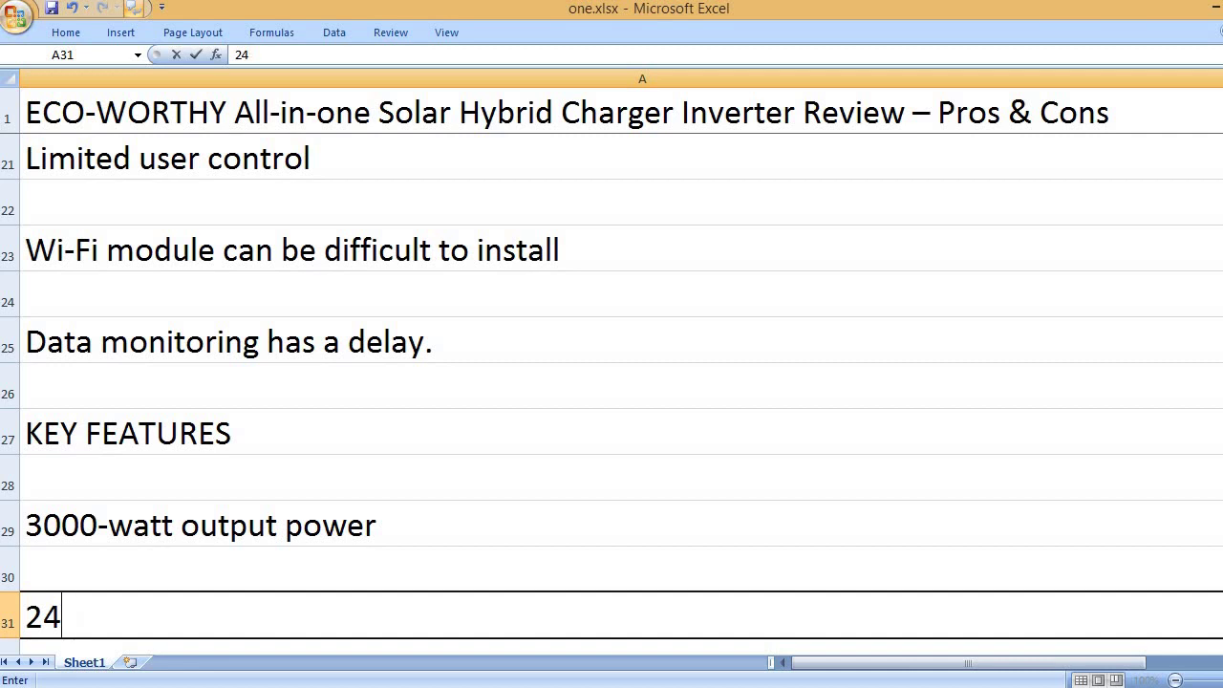
{"action": "type", "text": "=volt"}
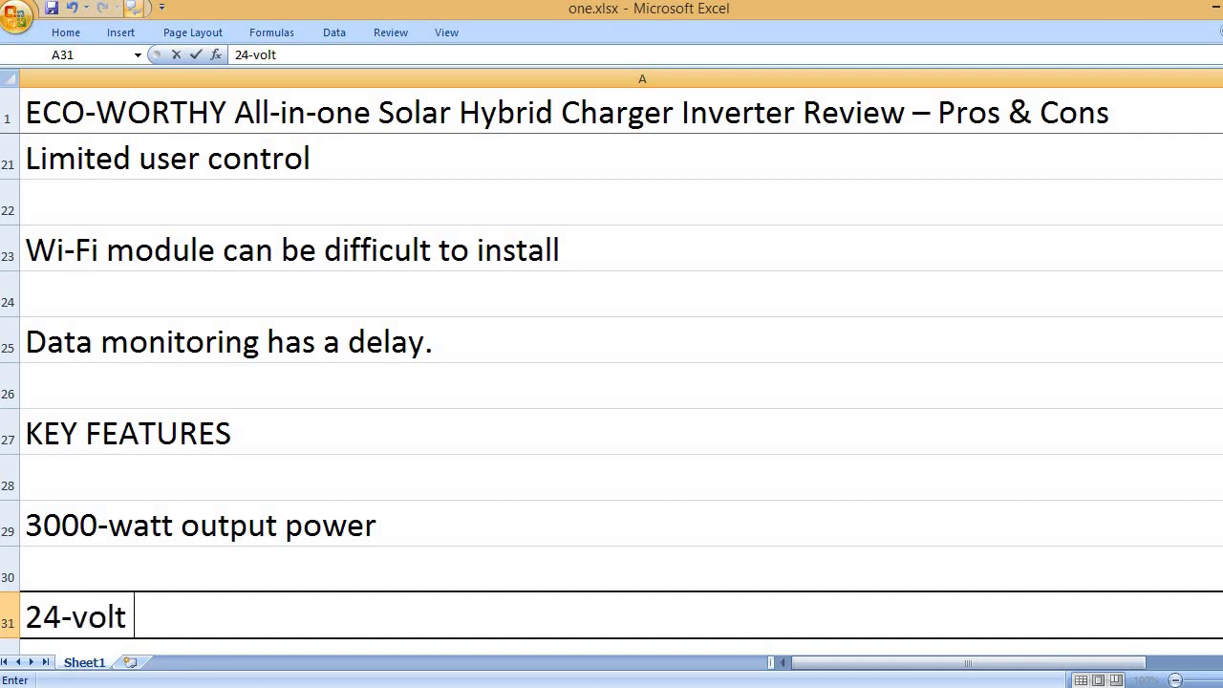
{"action": "type", "text": " DC"}
{"action": "type", "text": "npu"}
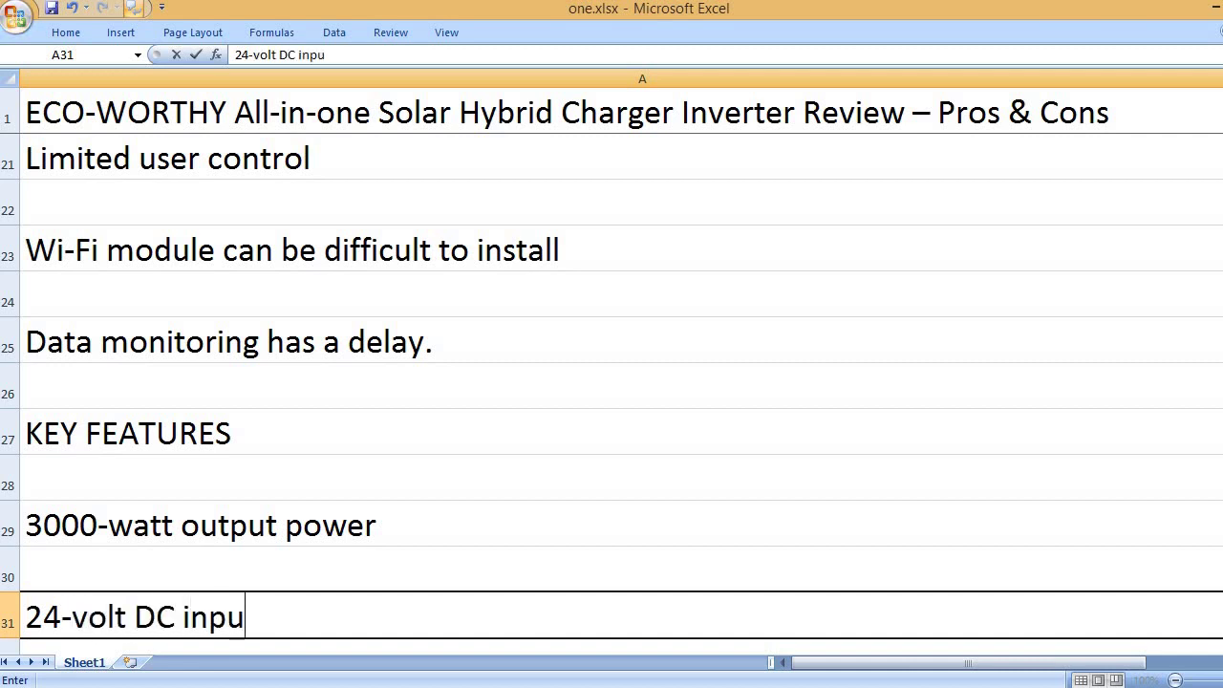
{"action": "key", "text": "Return"}
{"action": "key", "text": "Return"}
- Add '60A MPPT solar controller', 'Pure sine wave output', '99.9% efficiency' and 'Two output modes (mains and inverter)'
{"action": "type", "text": "60A"}
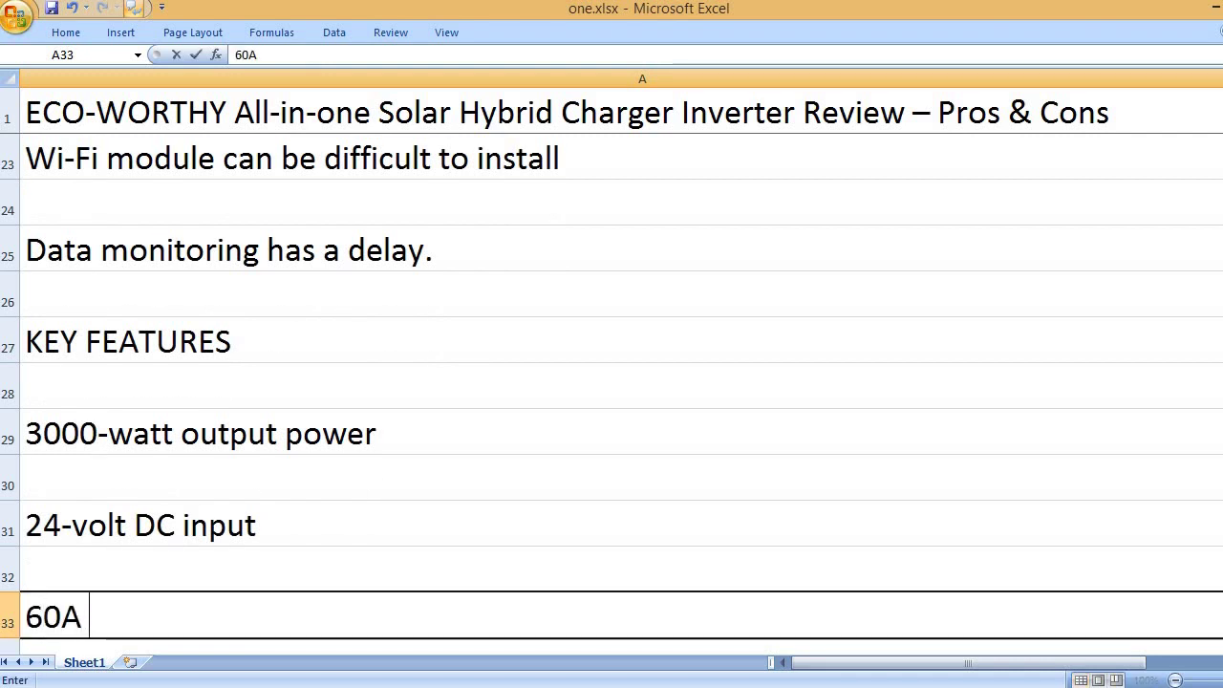
{"action": "type", "text": " MPPT sol"}
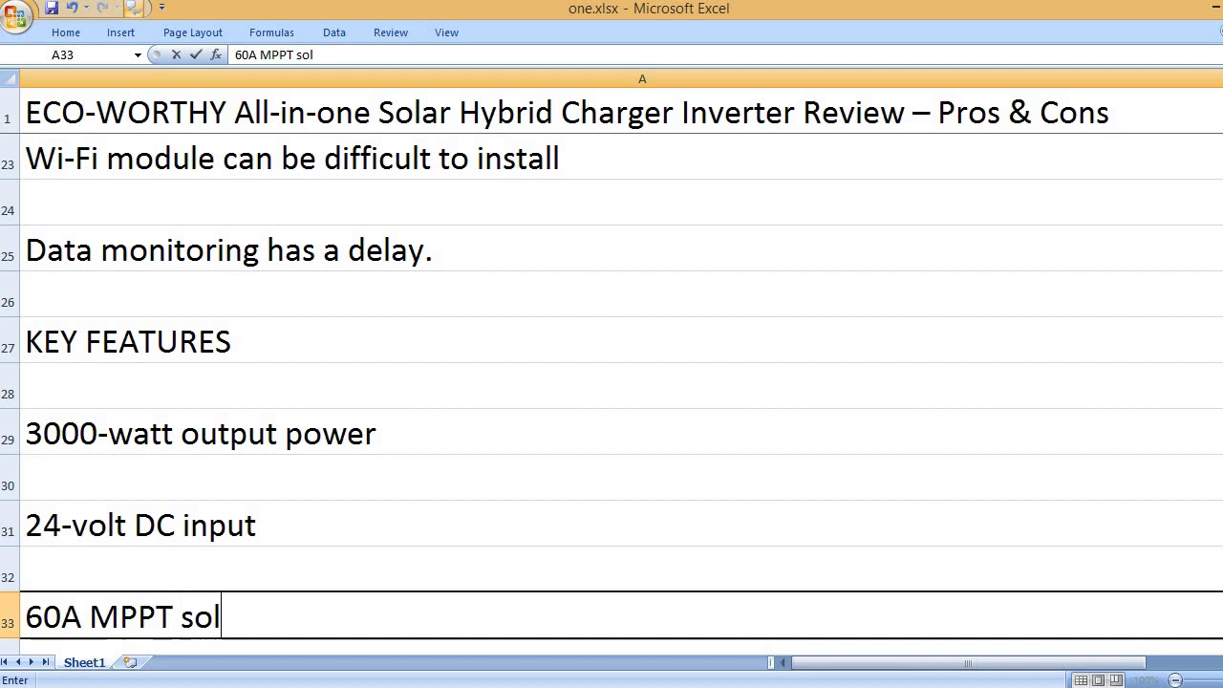
{"action": "type", "text": "ar controller"}
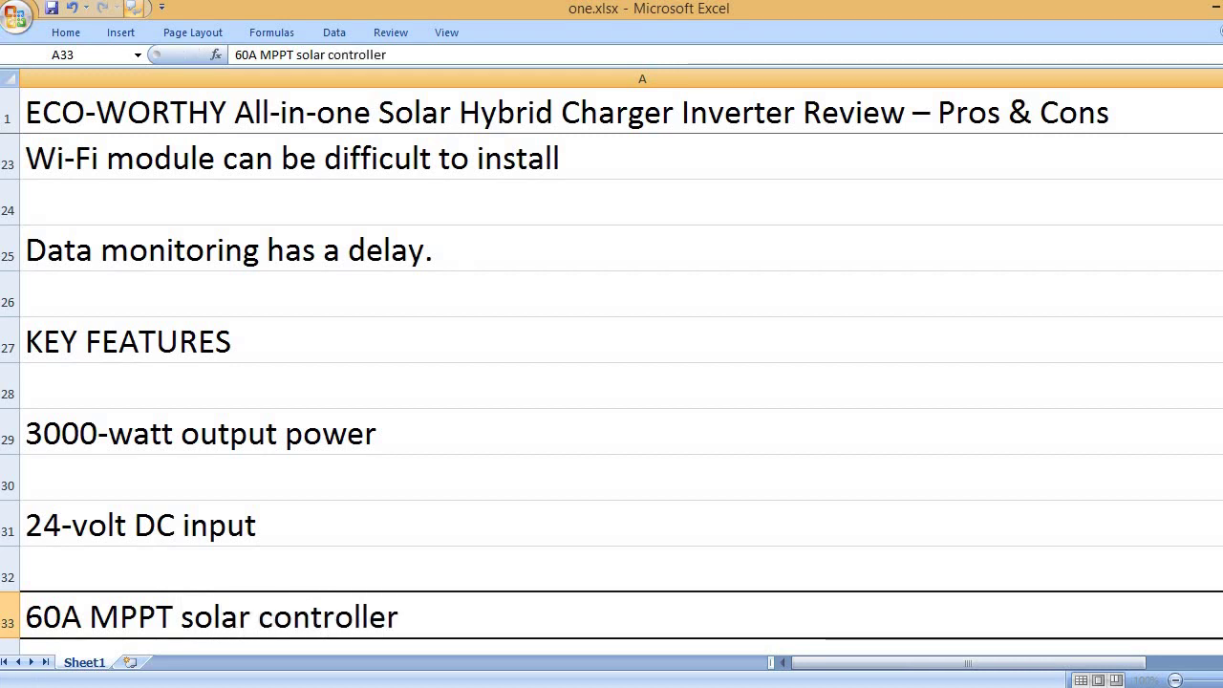
{"action": "key", "text": "Return"}
{"action": "key", "text": "Return"}
{"action": "type", "text": "Pure"}
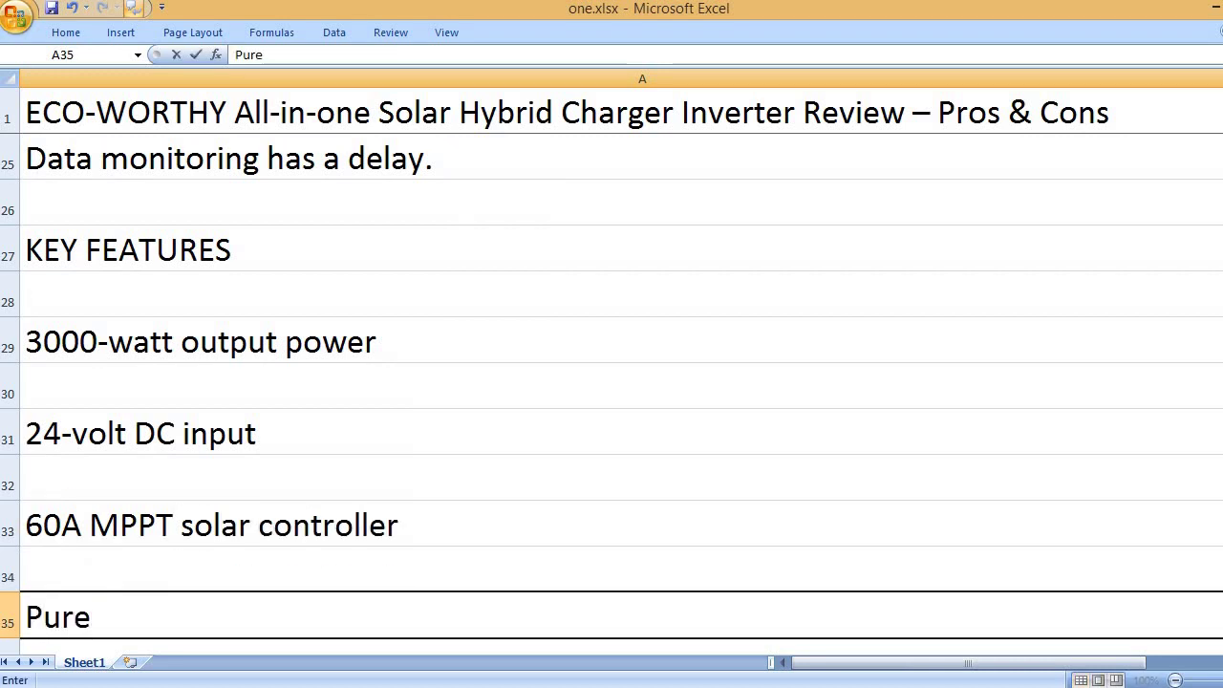
{"action": "type", "text": " si"}
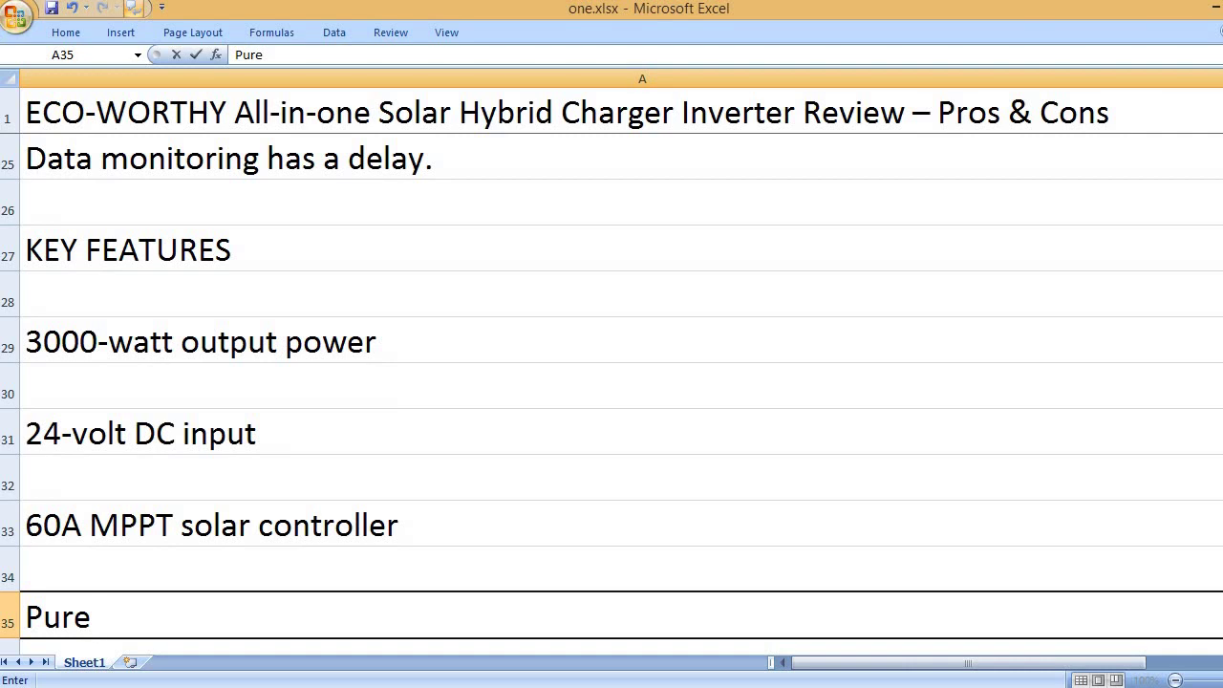
{"action": "type", "text": "ne wav"}
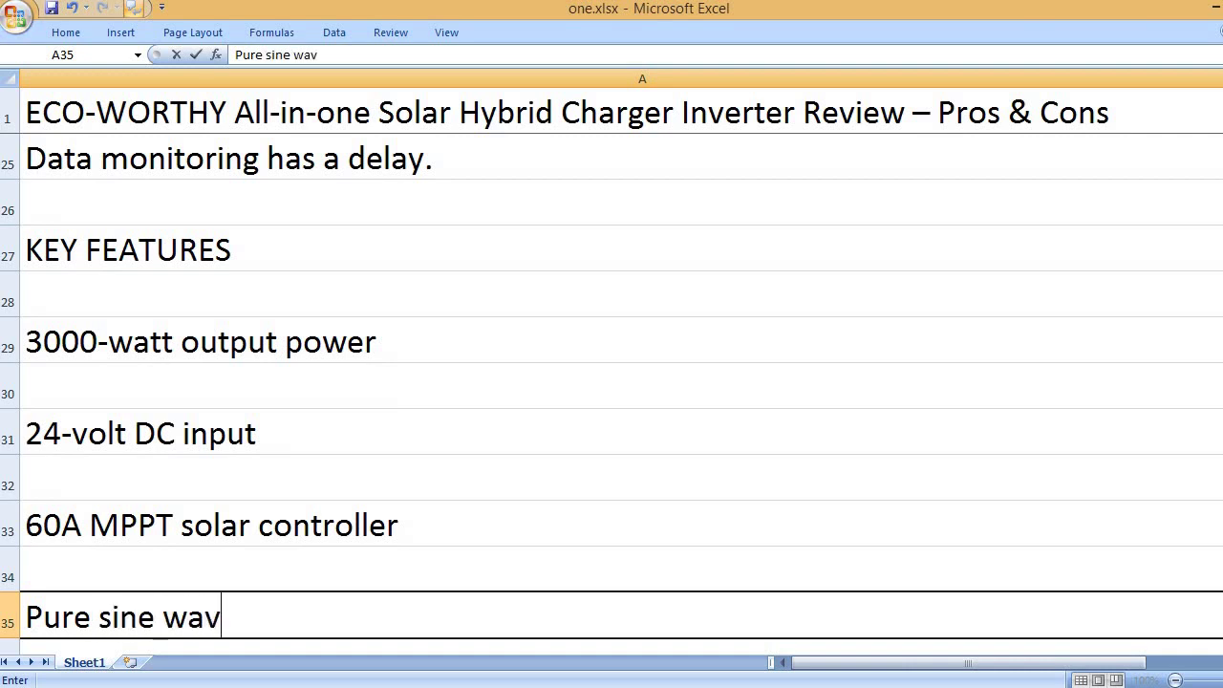
{"action": "type", "text": "e output"}
{"action": "key", "text": "Return"}
{"action": "key", "text": "Return"}
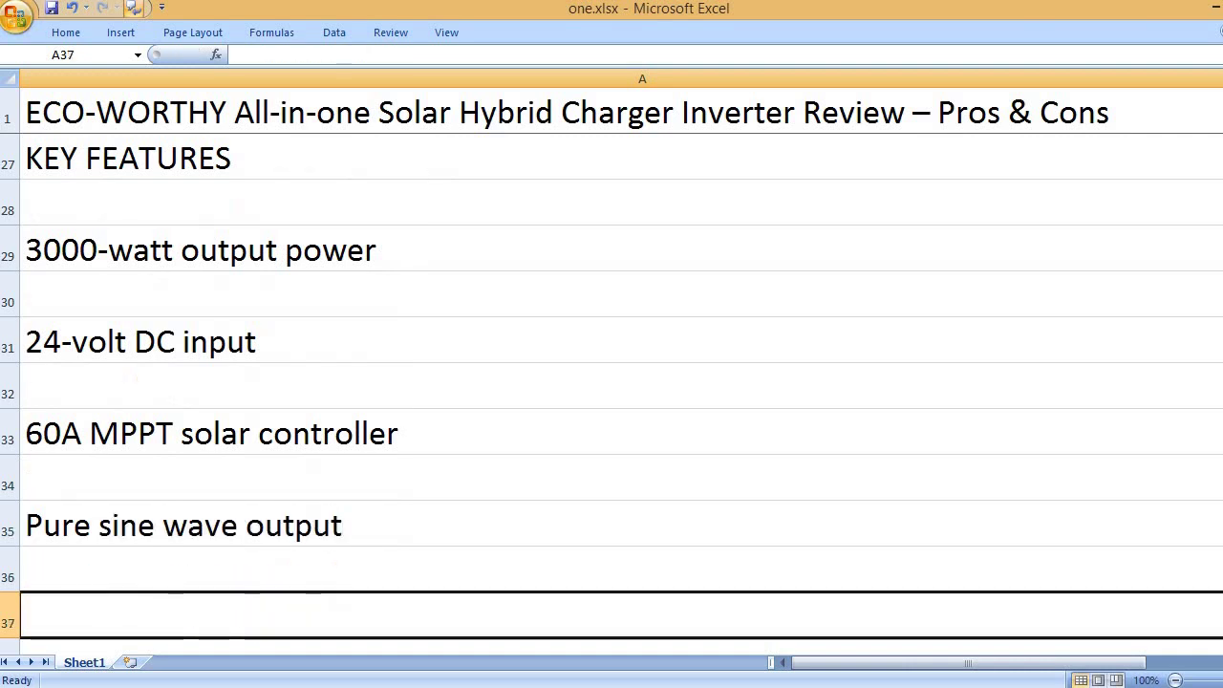
{"action": "type", "text": "99.9"}
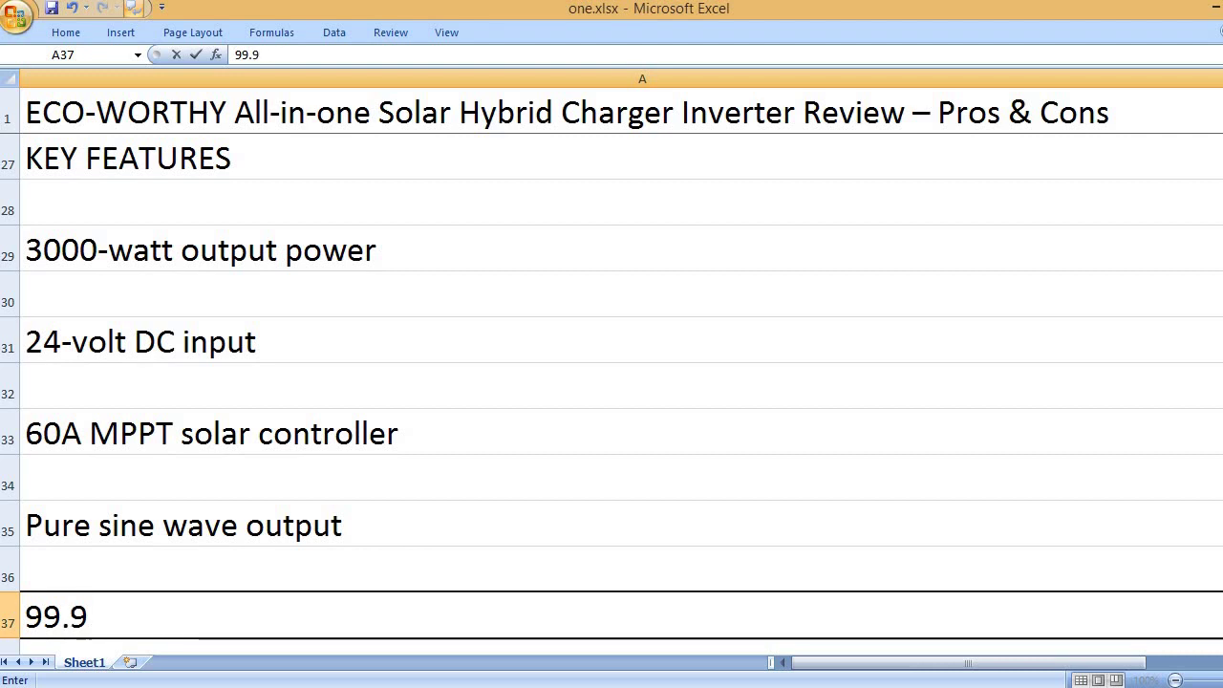
{"action": "type", "text": "% efficiency"}
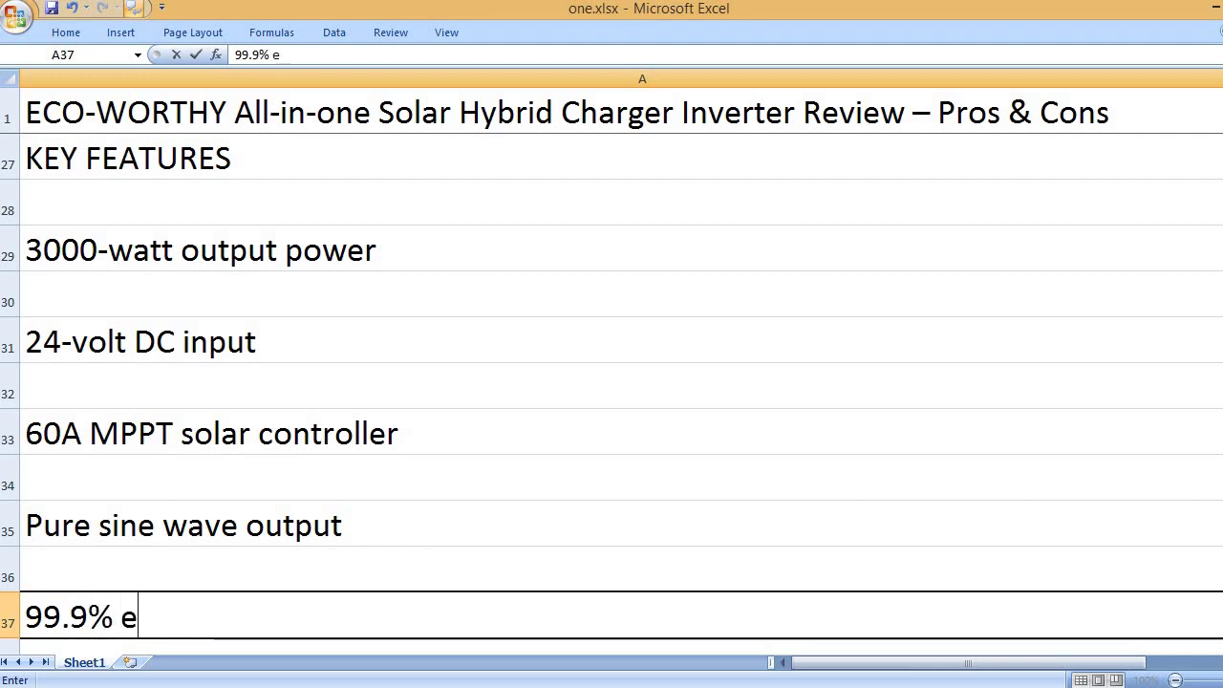
{"action": "key", "text": "Return"}
{"action": "key", "text": "Return"}
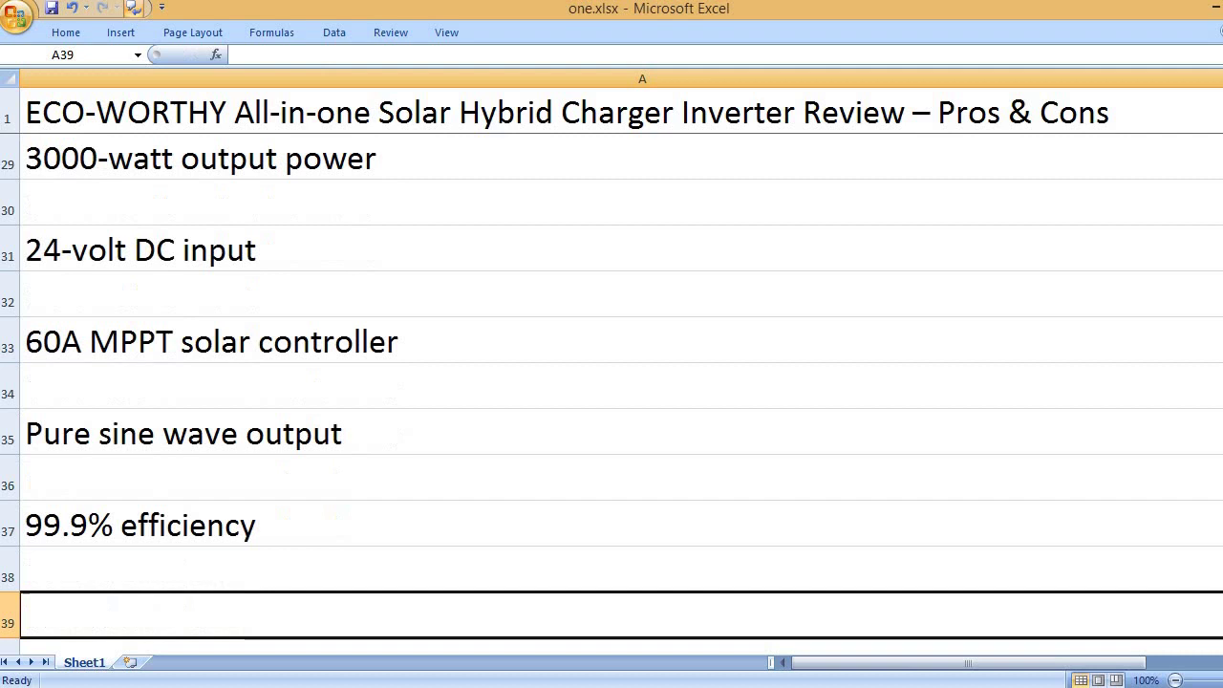
{"action": "type", "text": "Two output mode"}
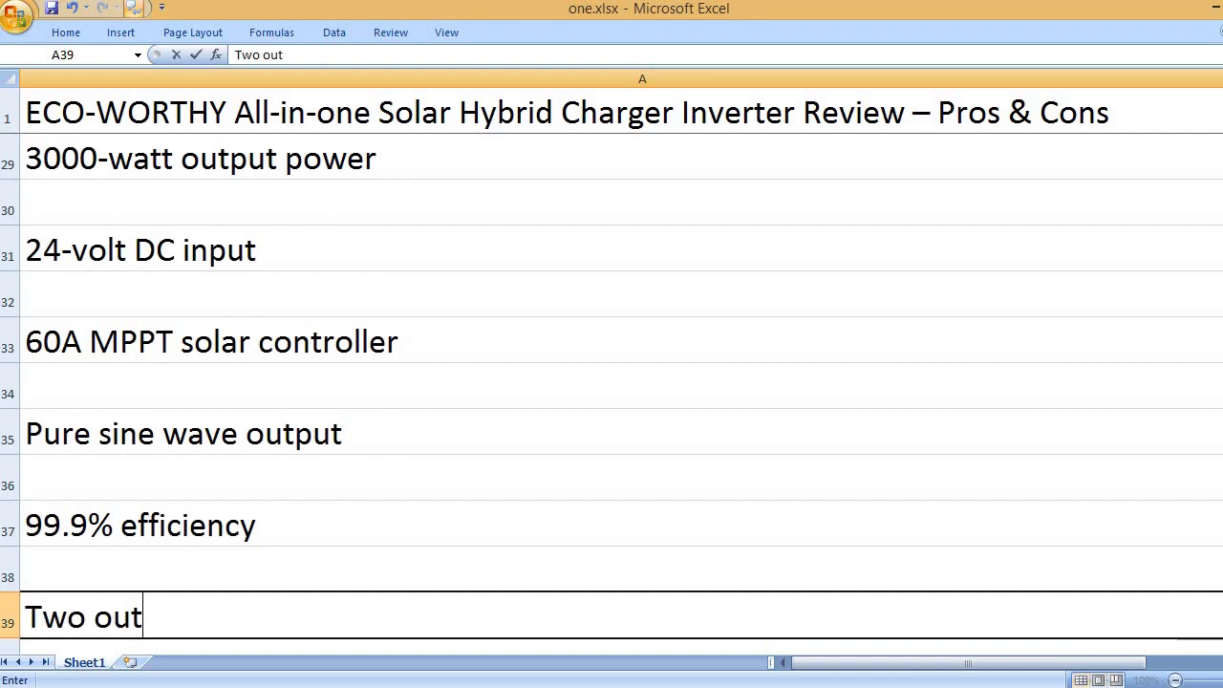
{"action": "type", "text": "s "}
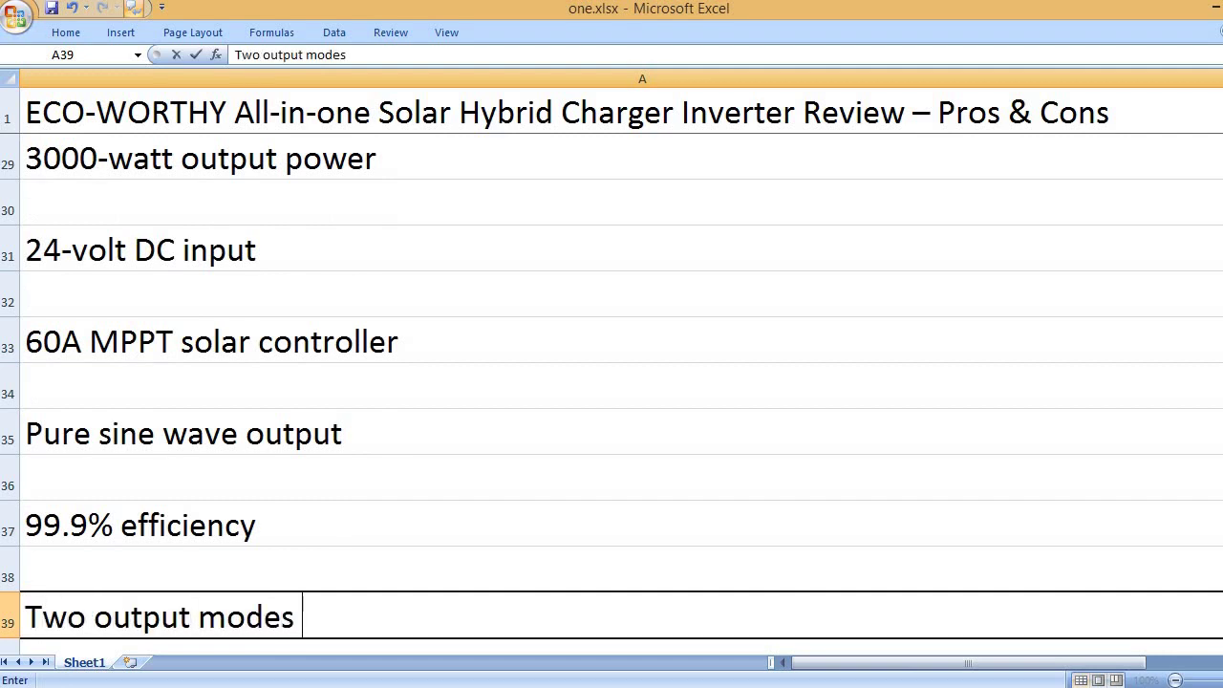
{"action": "type", "text": "(mains and i"}
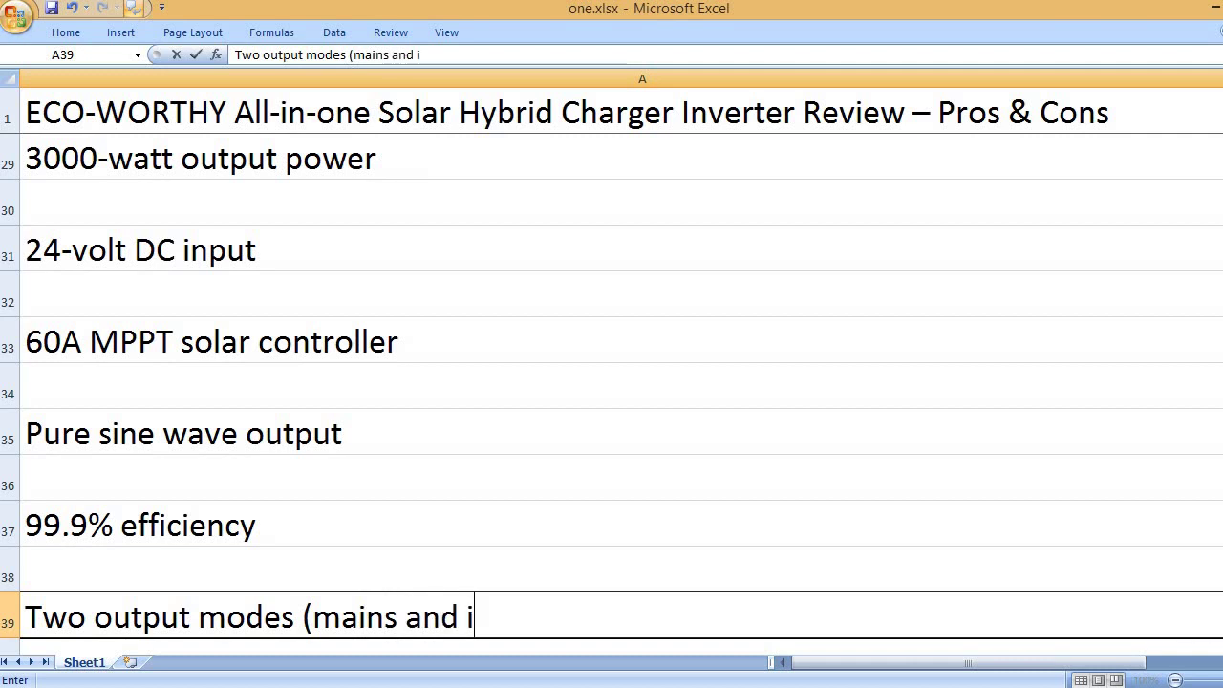
{"action": "type", "text": "nverter)"}
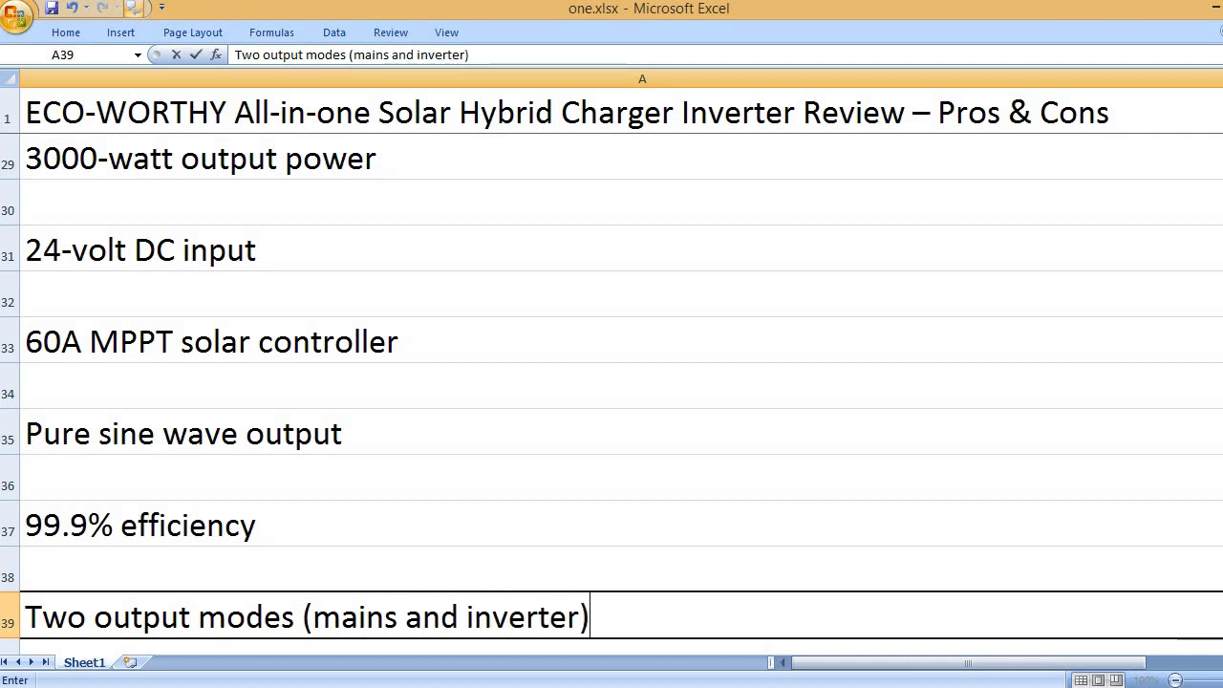
{"action": "key", "text": "Return"}
{"action": "key", "text": "Return"}
- Add 'Four charging modes', 'Supports lithium and lead acid batteries' and 'LCD screen and LCD indicators'
{"action": "type", "text": "Four "}
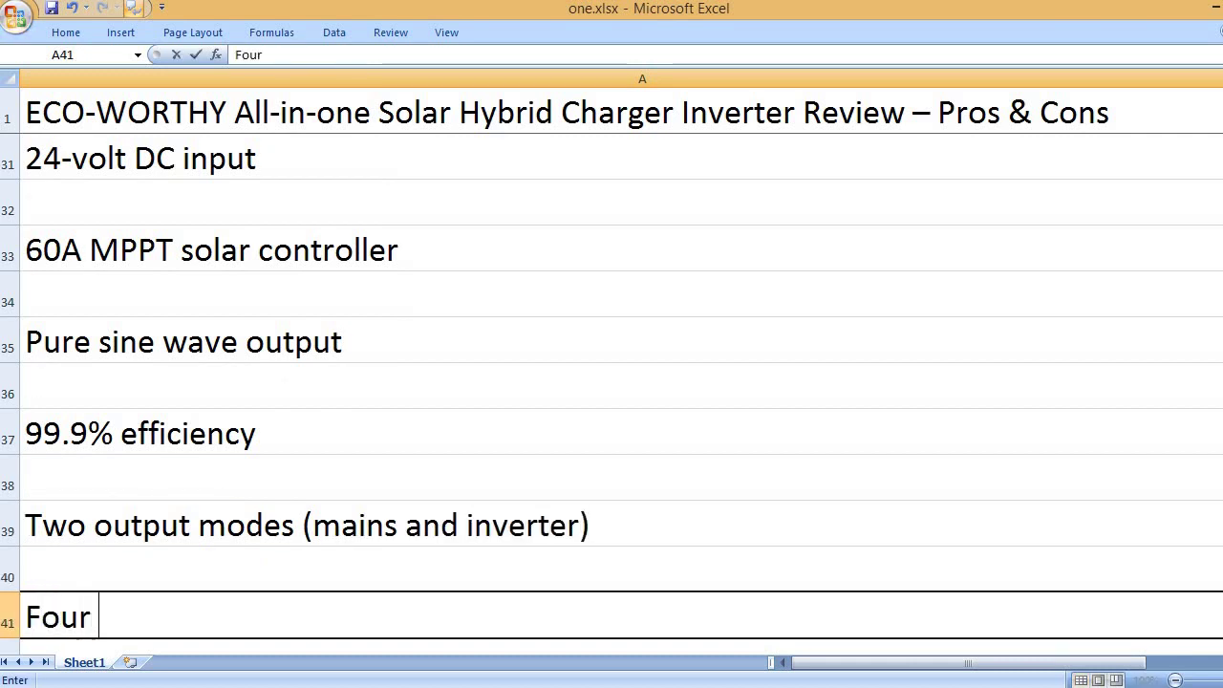
{"action": "type", "text": "charging modes"}
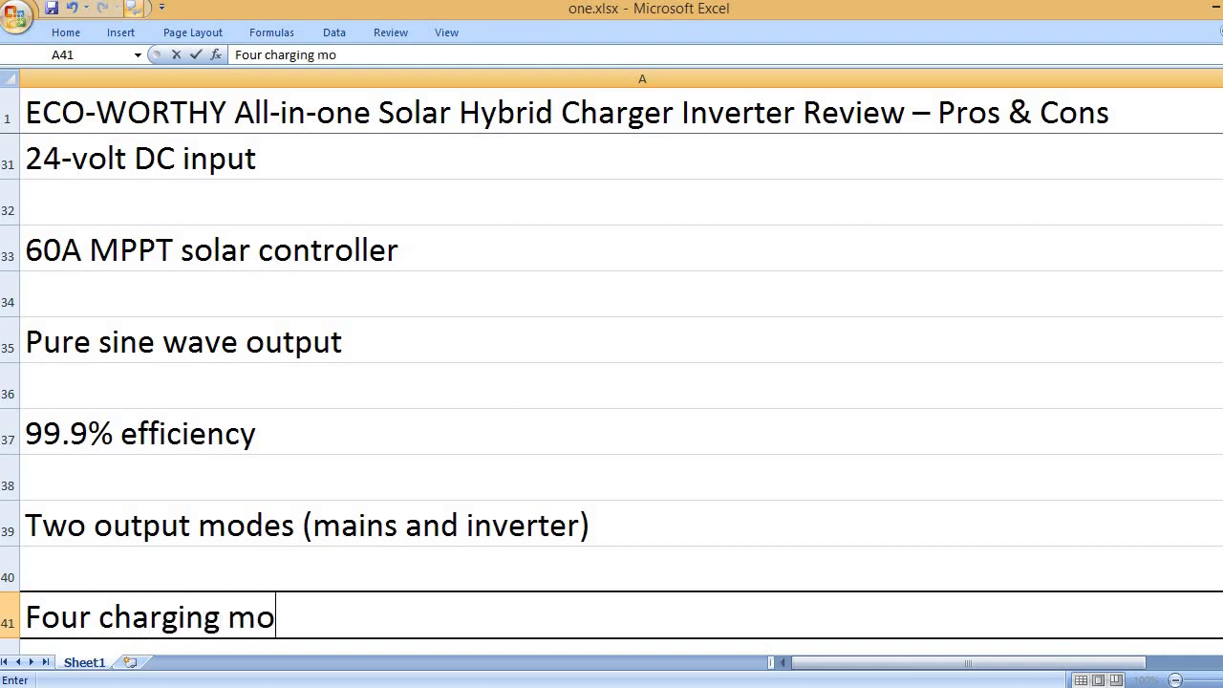
{"action": "key", "text": "Return"}
{"action": "key", "text": "Return"}
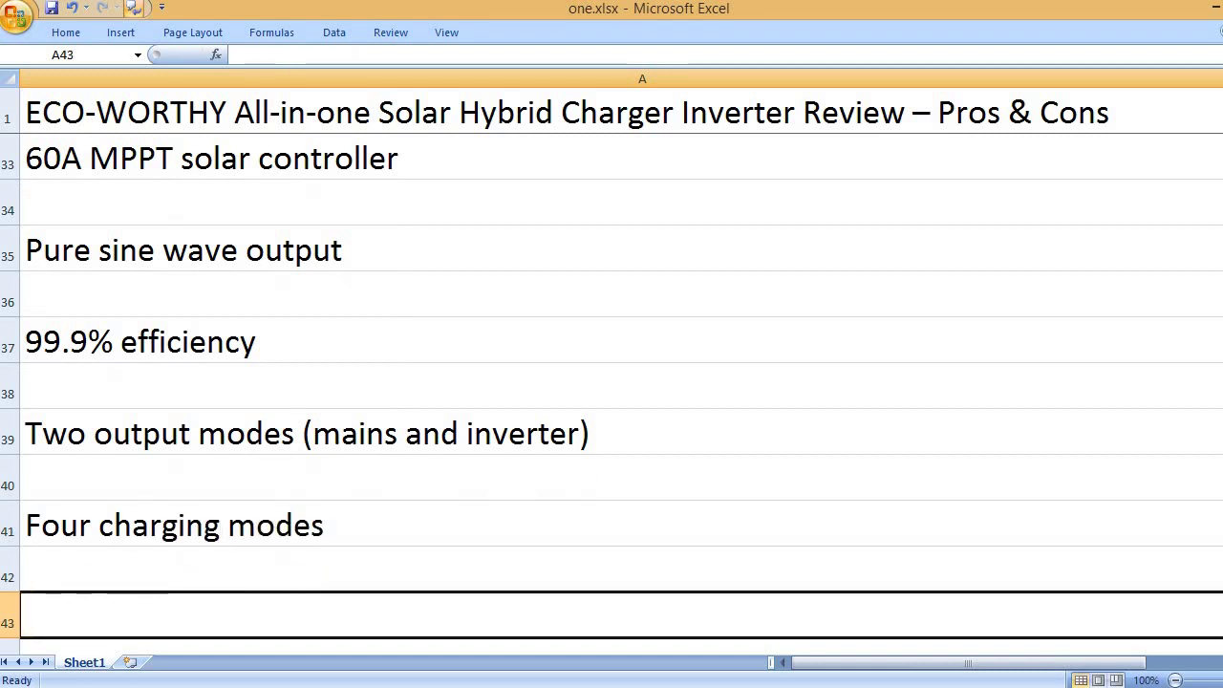
{"action": "type", "text": "Supp"}
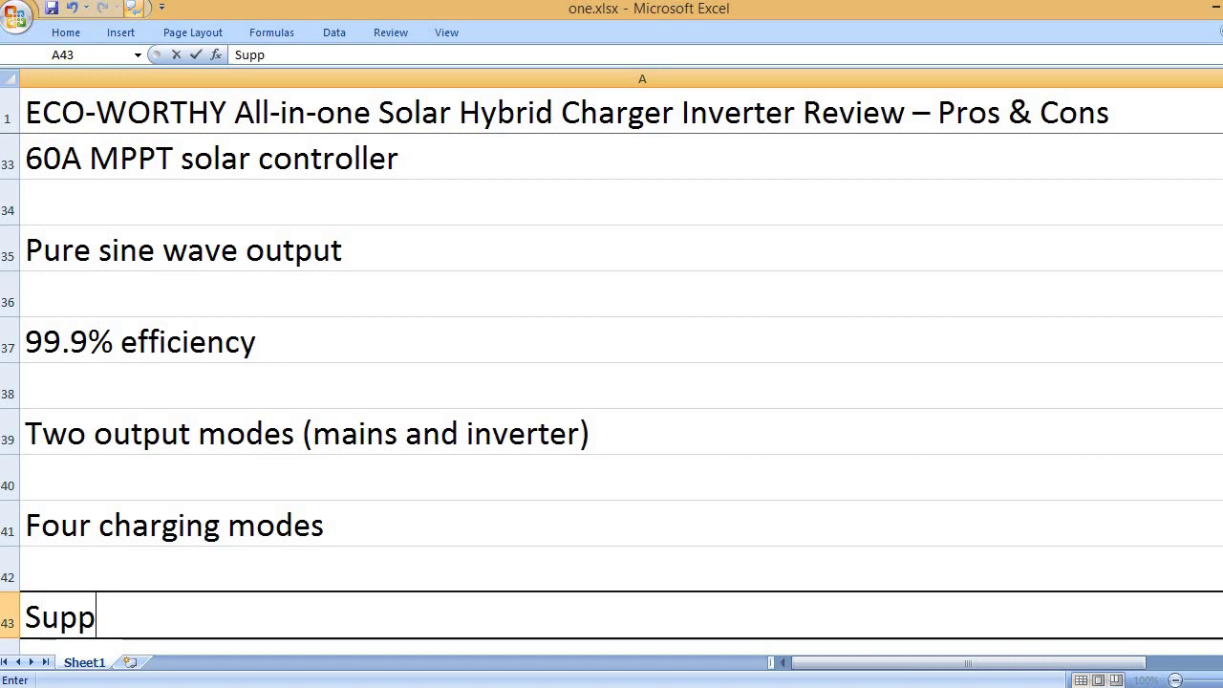
{"action": "type", "text": "orts lithi"}
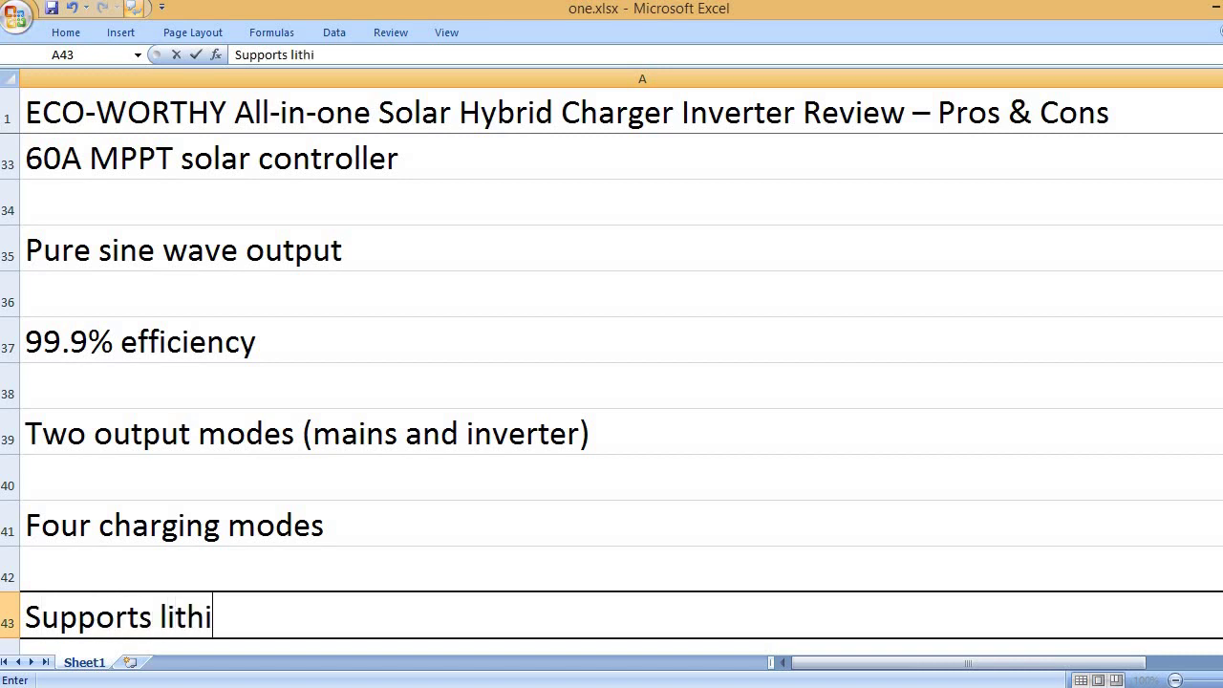
{"action": "type", "text": "um and lead "}
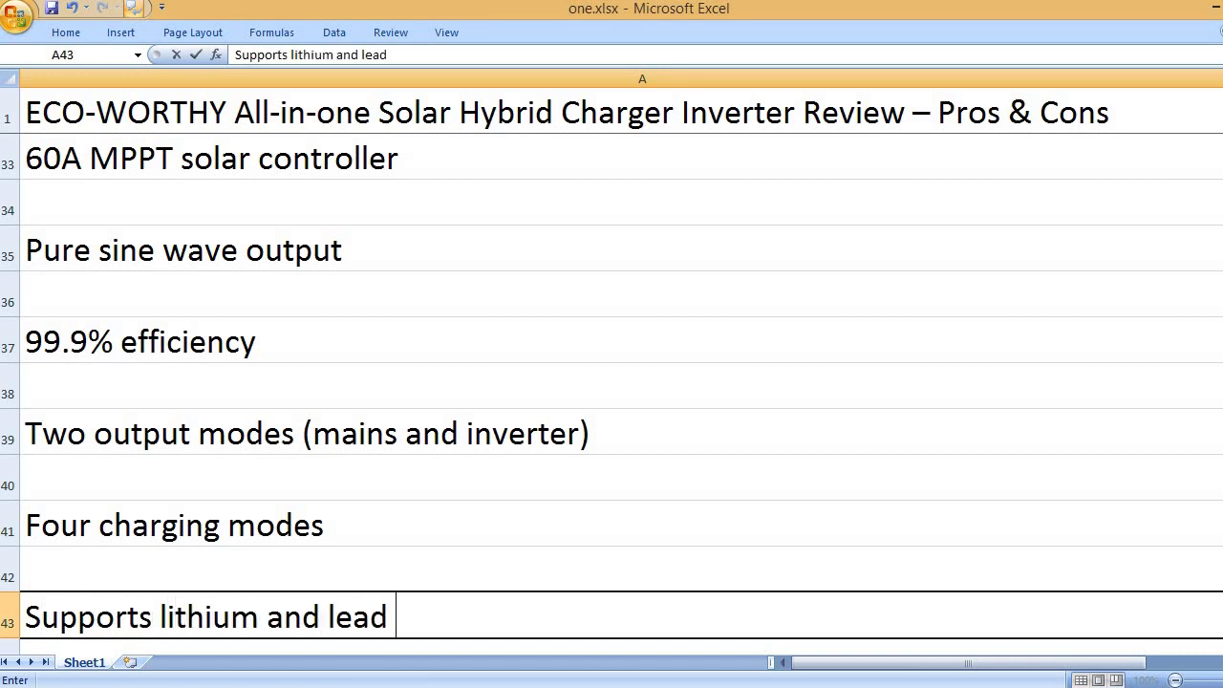
{"action": "type", "text": "acid b"}
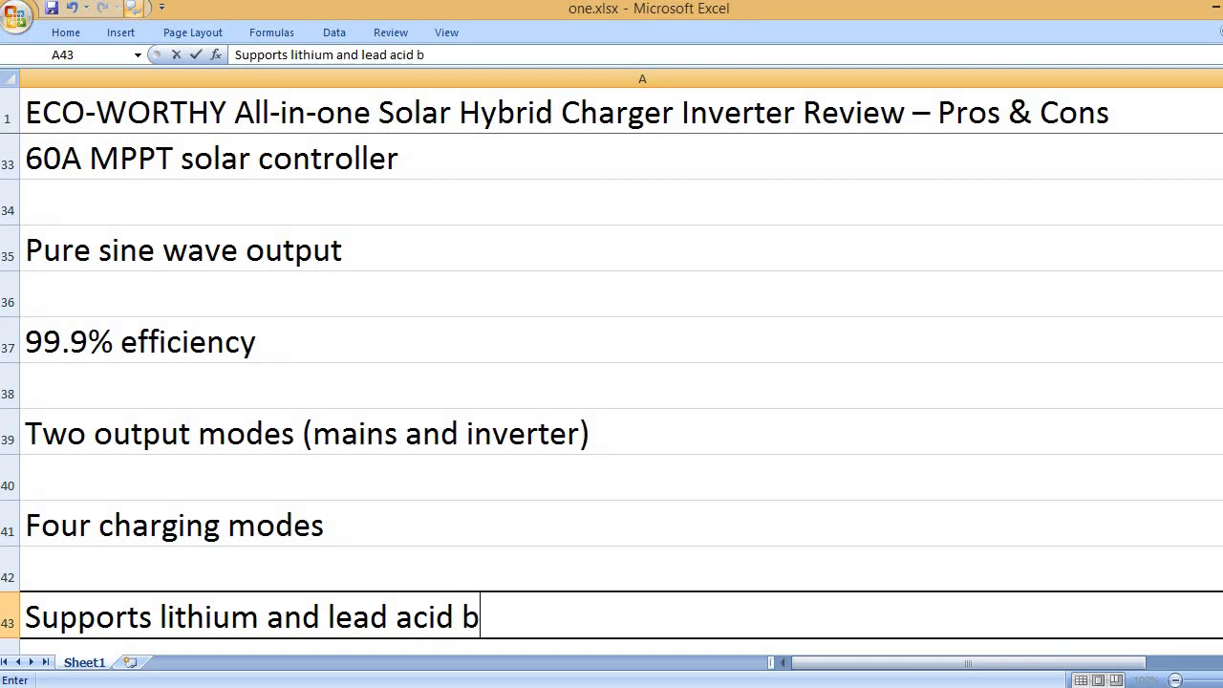
{"action": "type", "text": "atteries"}
{"action": "key", "text": "Return"}
{"action": "key", "text": "Return"}
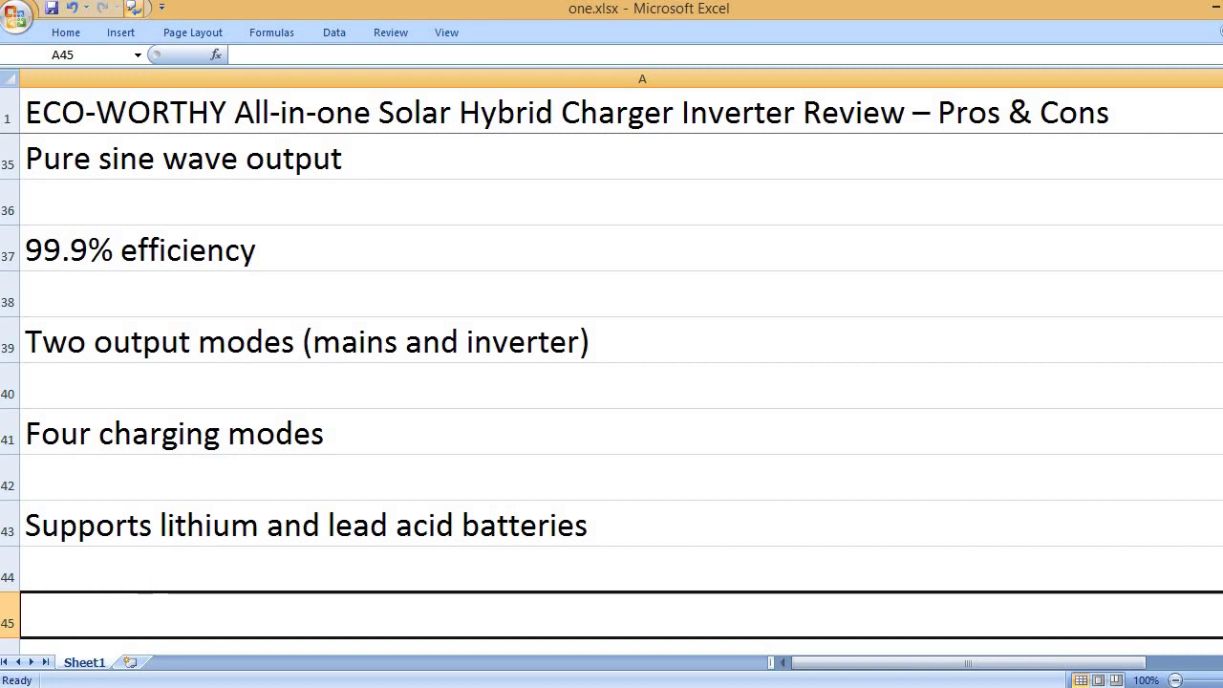
{"action": "type", "text": "LC"}
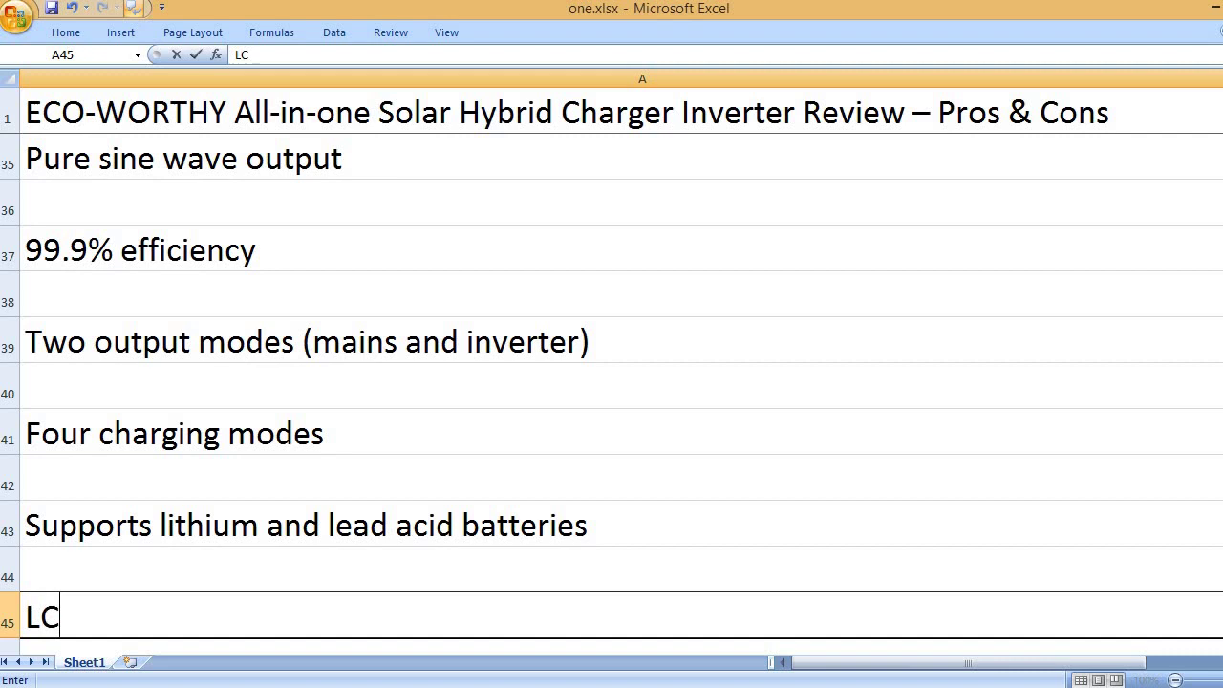
{"action": "type", "text": "D screen and LC"}
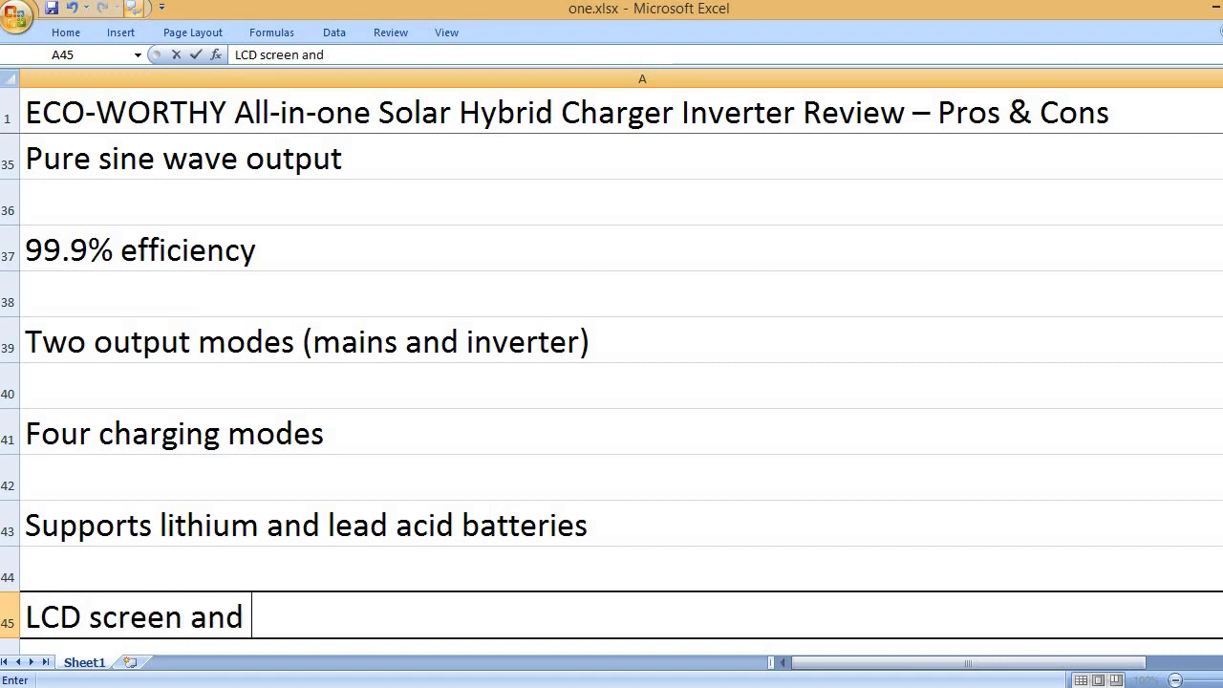
{"action": "type", "text": "D indica"}
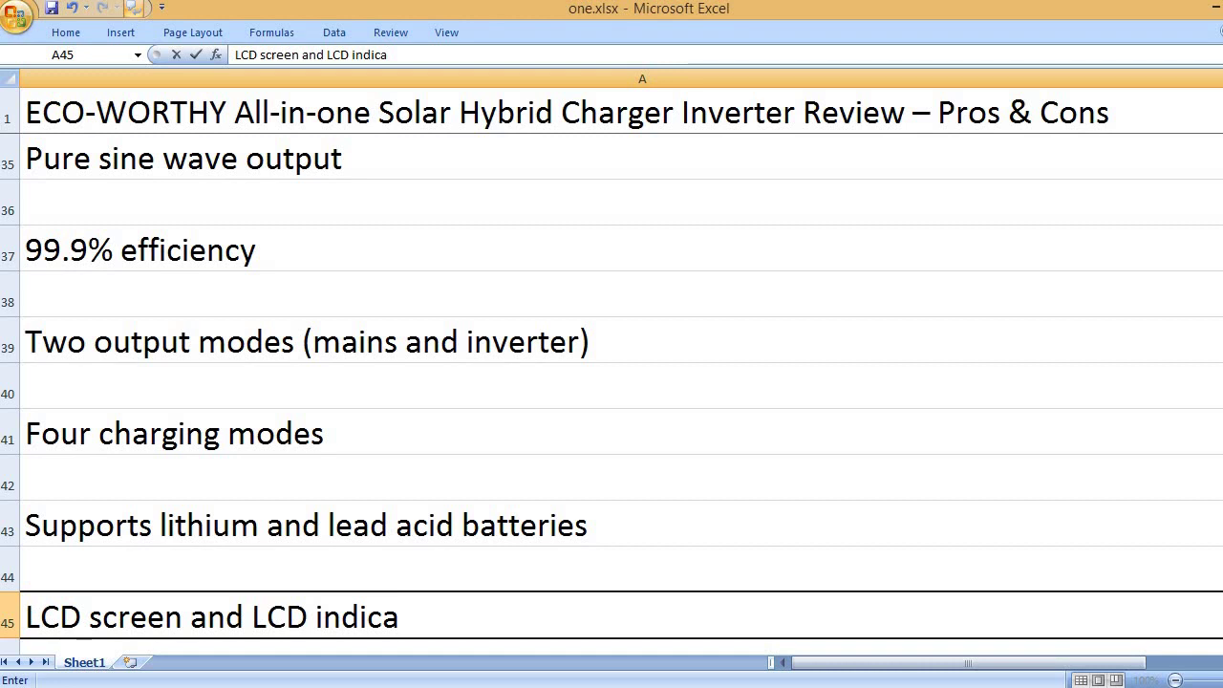
{"action": "type", "text": "tors"}
{"action": "key", "text": "Return"}
{"action": "key", "text": "Return"}
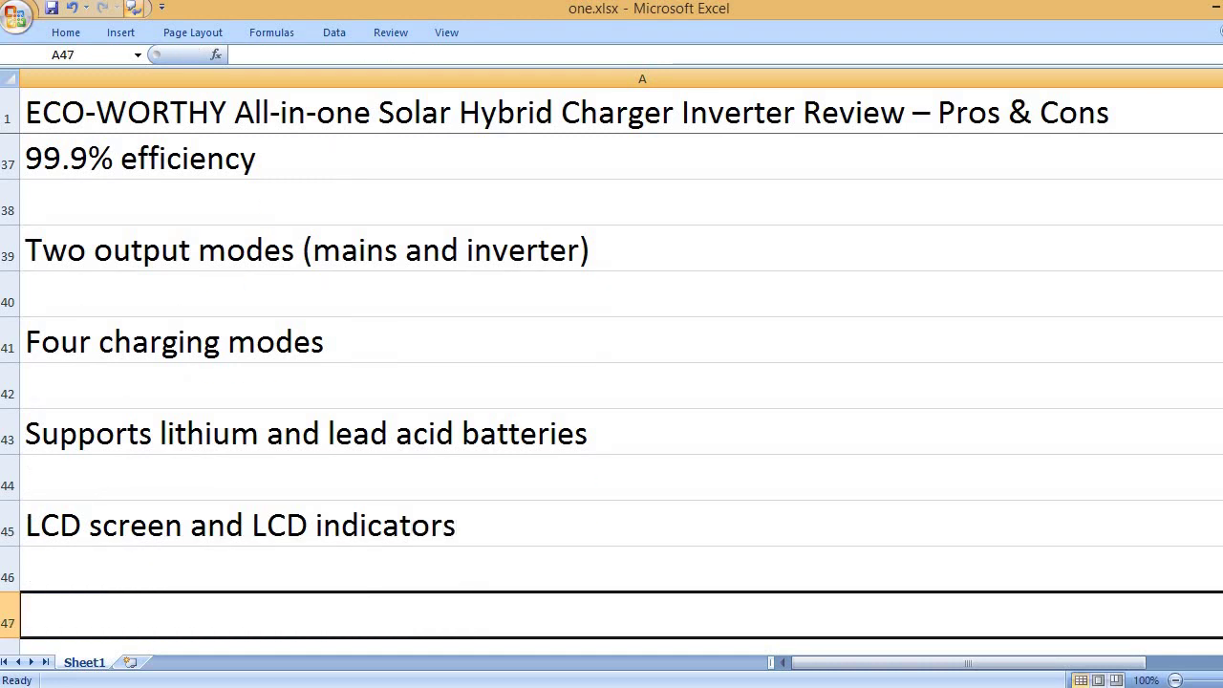
- Change the second LCD in A45 to LED, giving 'LCD screen and LED indicators'
{"action": "key", "text": "Up"}
{"action": "key", "text": "Up"}
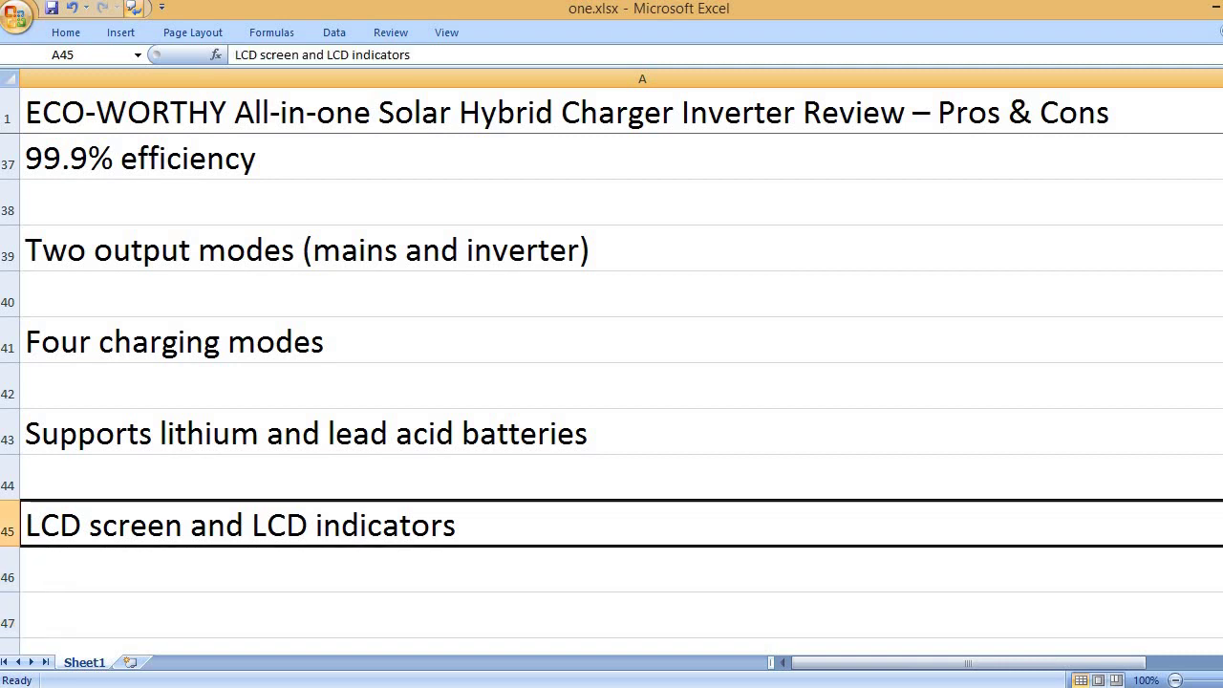
{"action": "key", "text": "F2"}
{"action": "key", "text": "Left"}
{"action": "key", "text": "Left"}
{"action": "key", "text": "Left"}
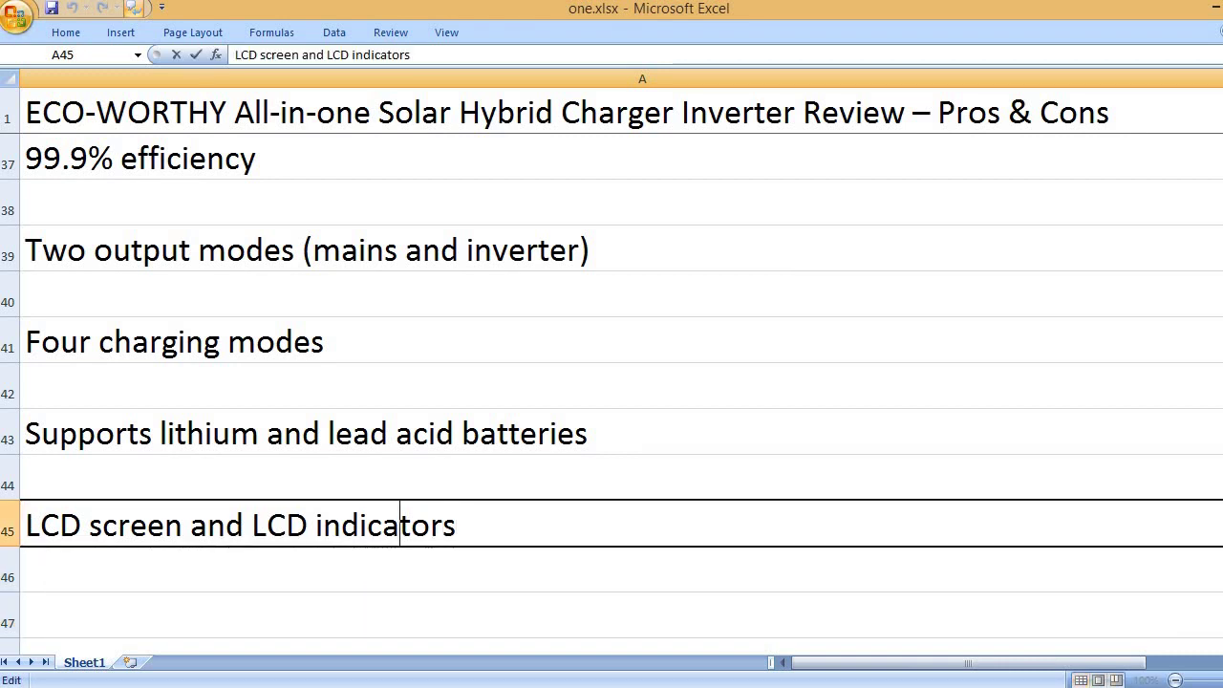
{"action": "key", "text": "Delete"}
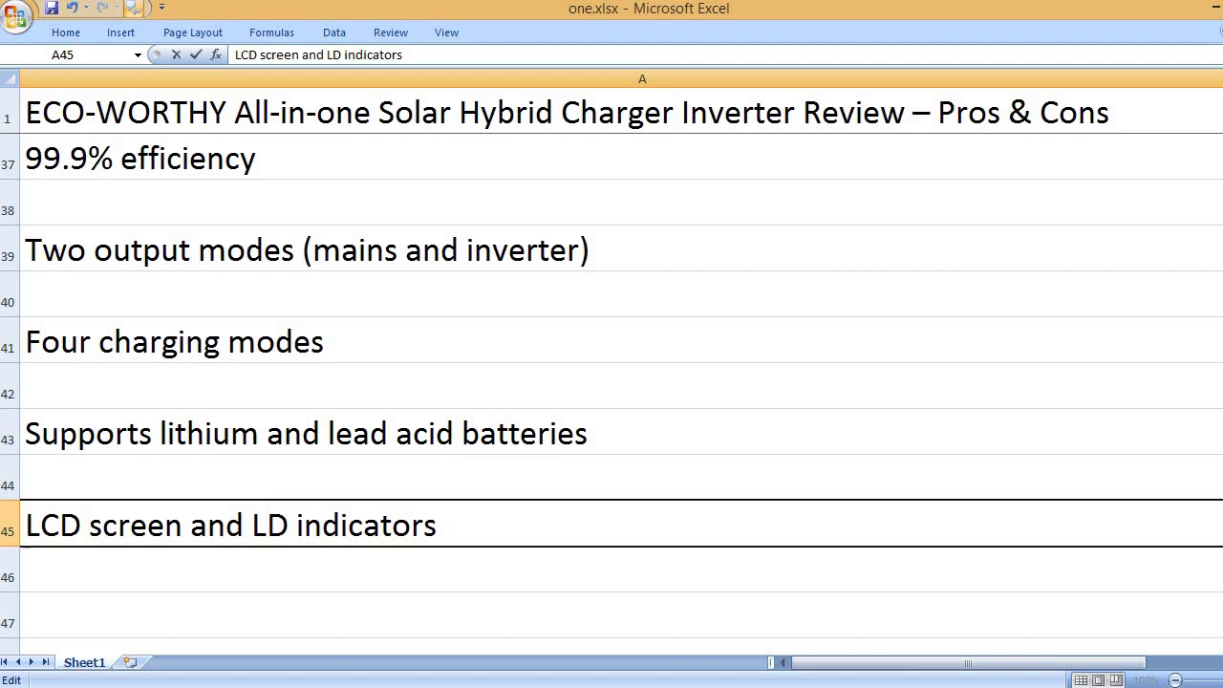
{"action": "type", "text": "E"}
{"action": "key", "text": "Return"}
{"action": "key", "text": "Down"}
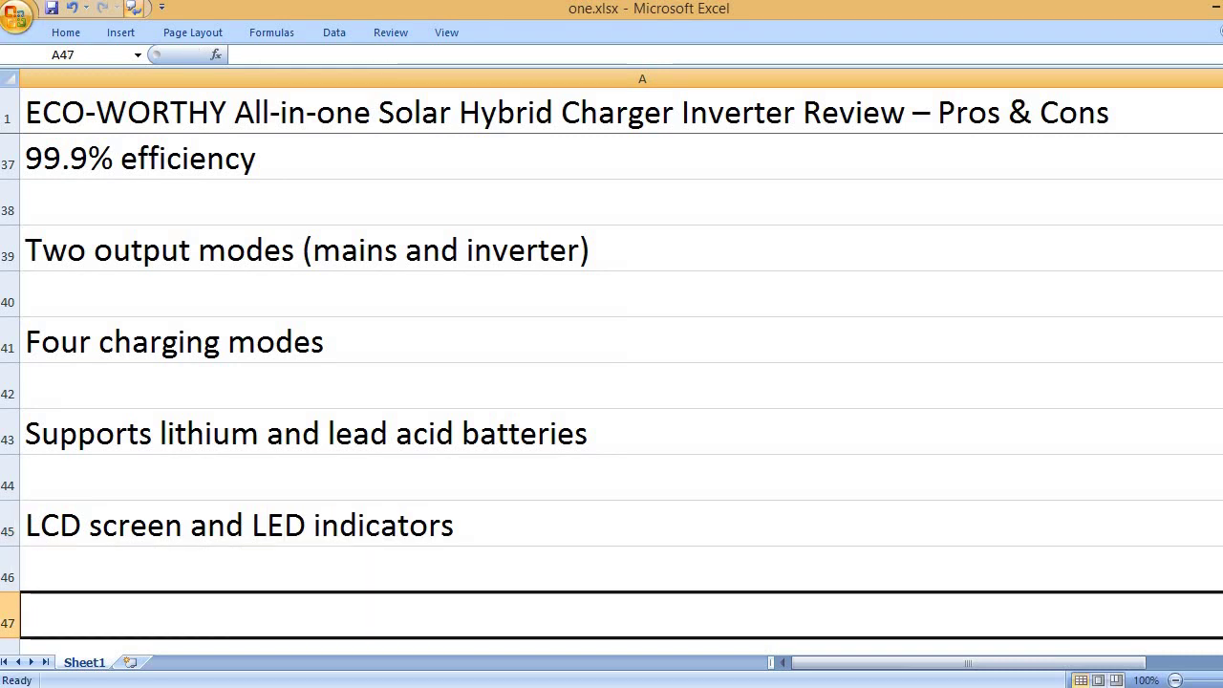
- Enter 'Intelligent cooling fan', 'Power saving mode', 'Multiple protection features' and 'Eco-Worthy brand name' in A47–A53
{"action": "type", "text": "I"}
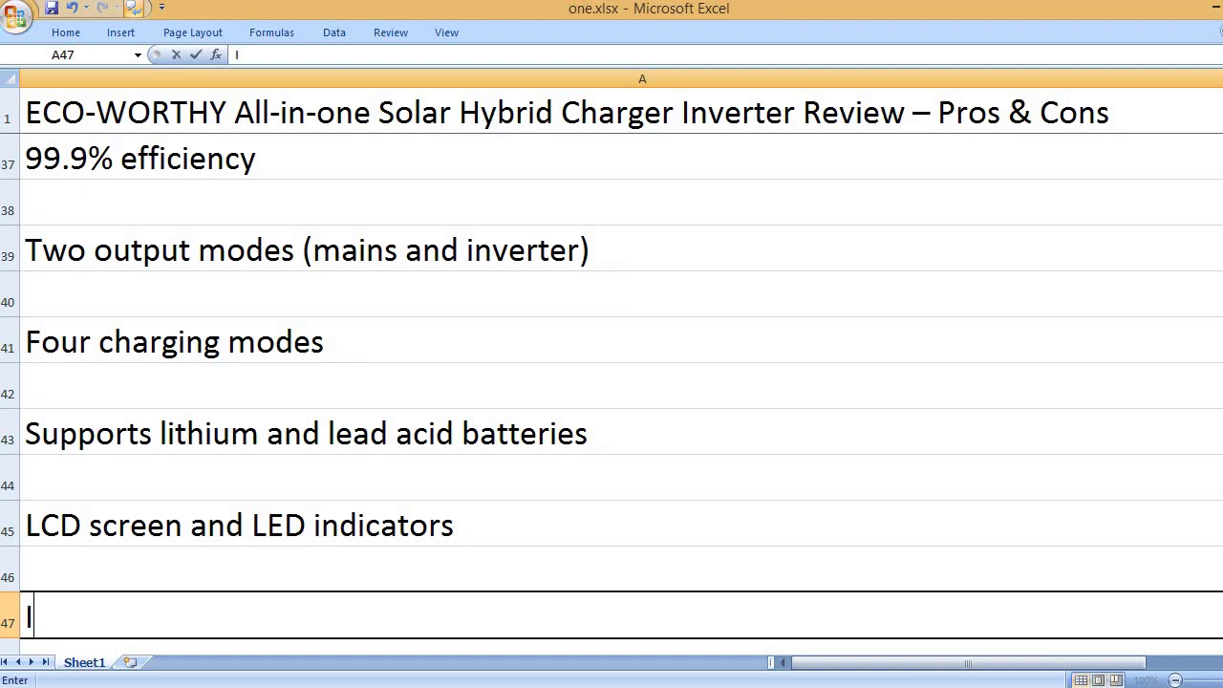
{"action": "type", "text": "ntelligent co"}
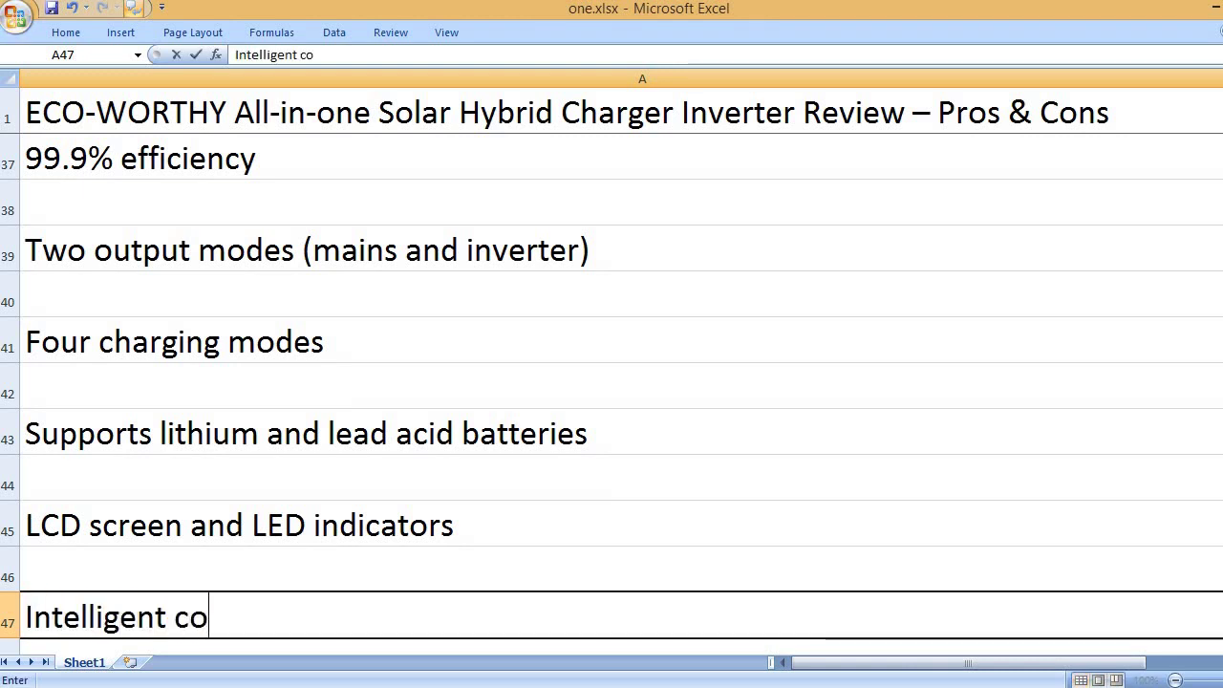
{"action": "type", "text": "oling fan"}
{"action": "key", "text": "Return"}
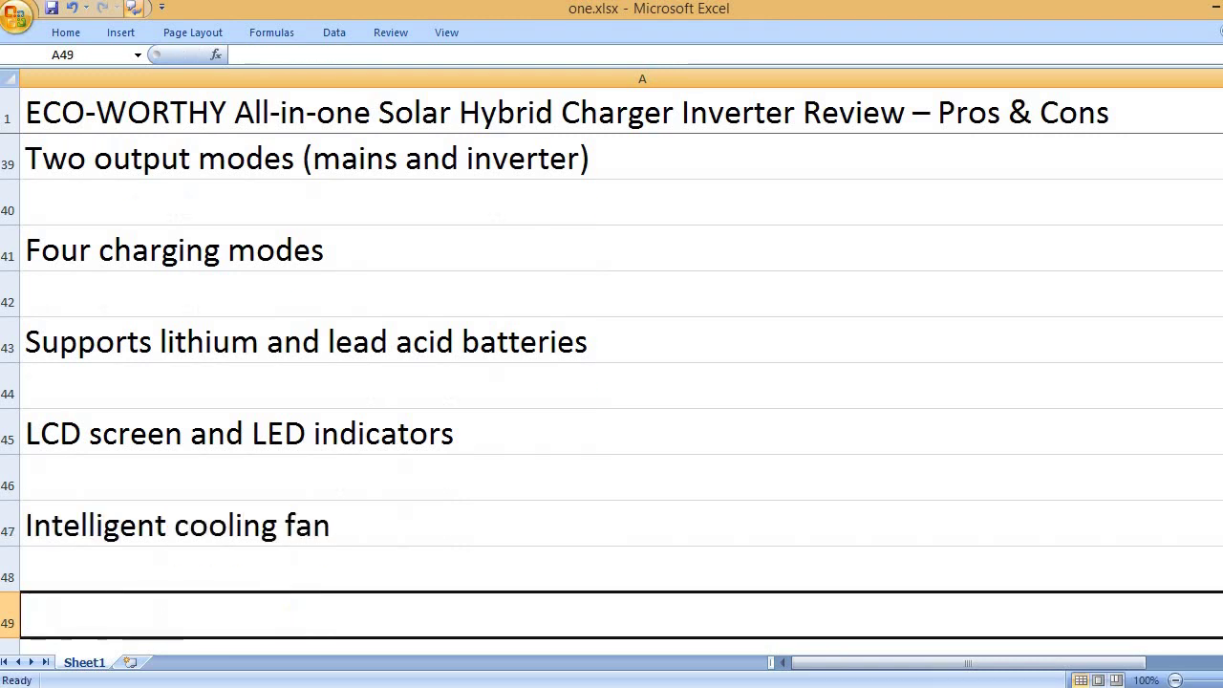
{"action": "key", "text": "Return"}
{"action": "type", "text": "Power s"}
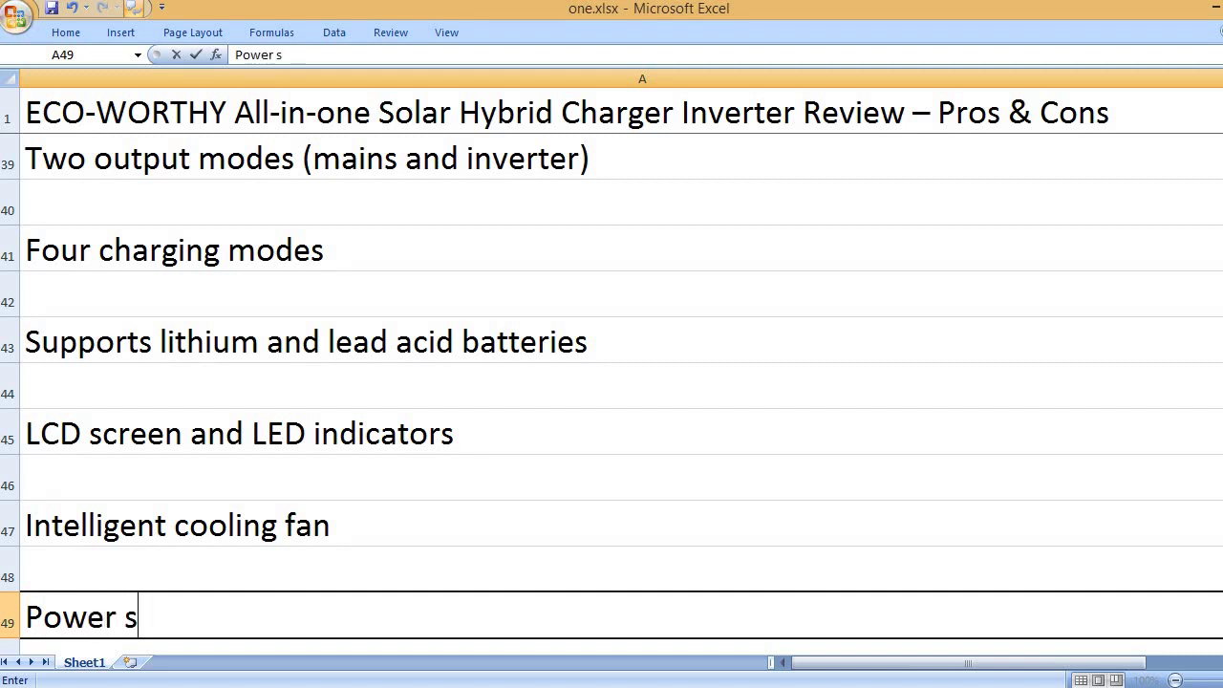
{"action": "type", "text": "aving mod"}
{"action": "type", "text": "e"}
{"action": "key", "text": "Return"}
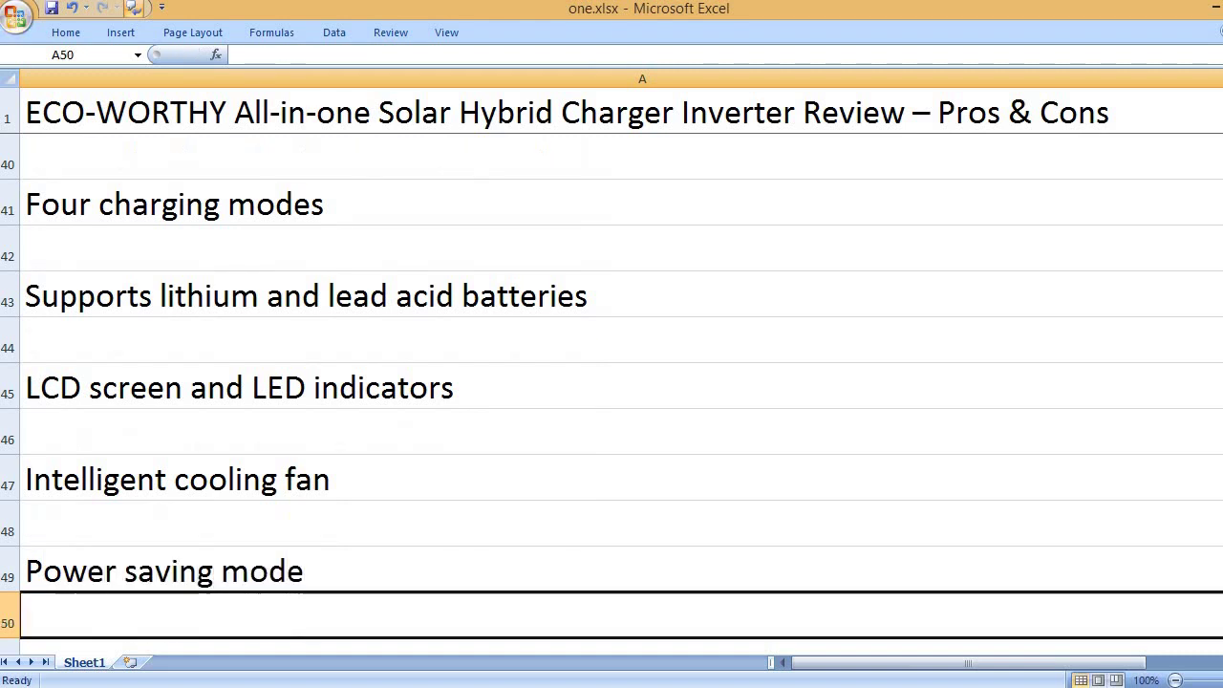
{"action": "key", "text": "Return"}
{"action": "type", "text": "Multiple "}
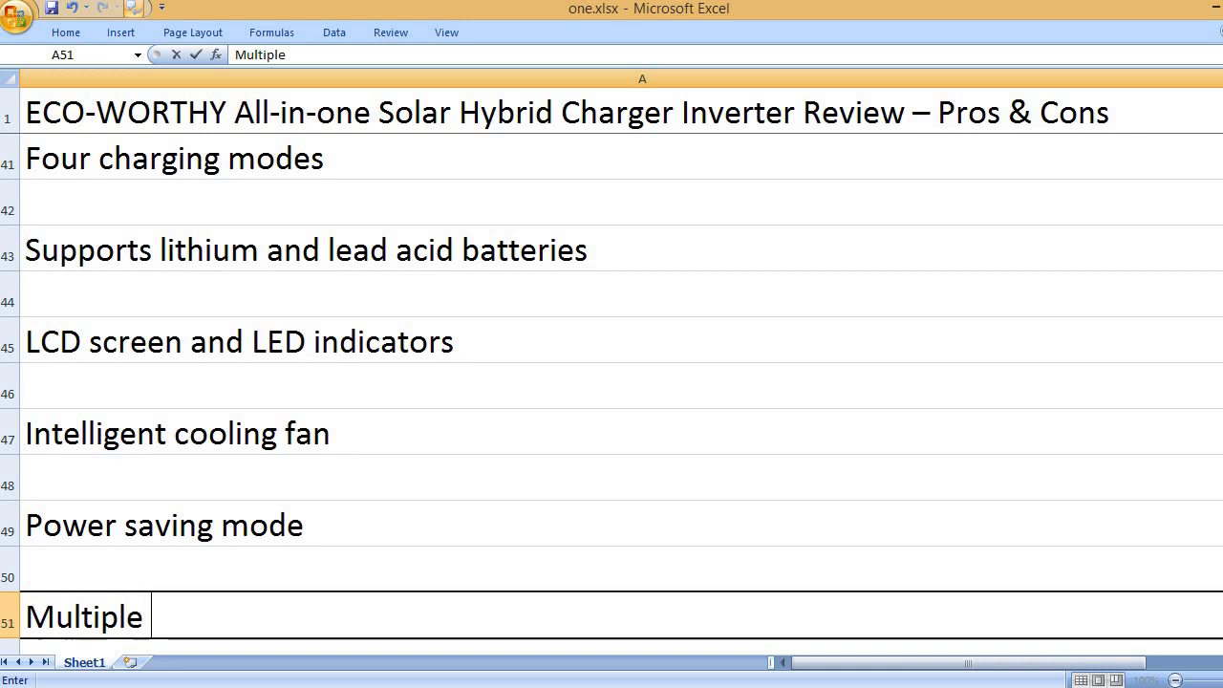
{"action": "type", "text": "protection fe"}
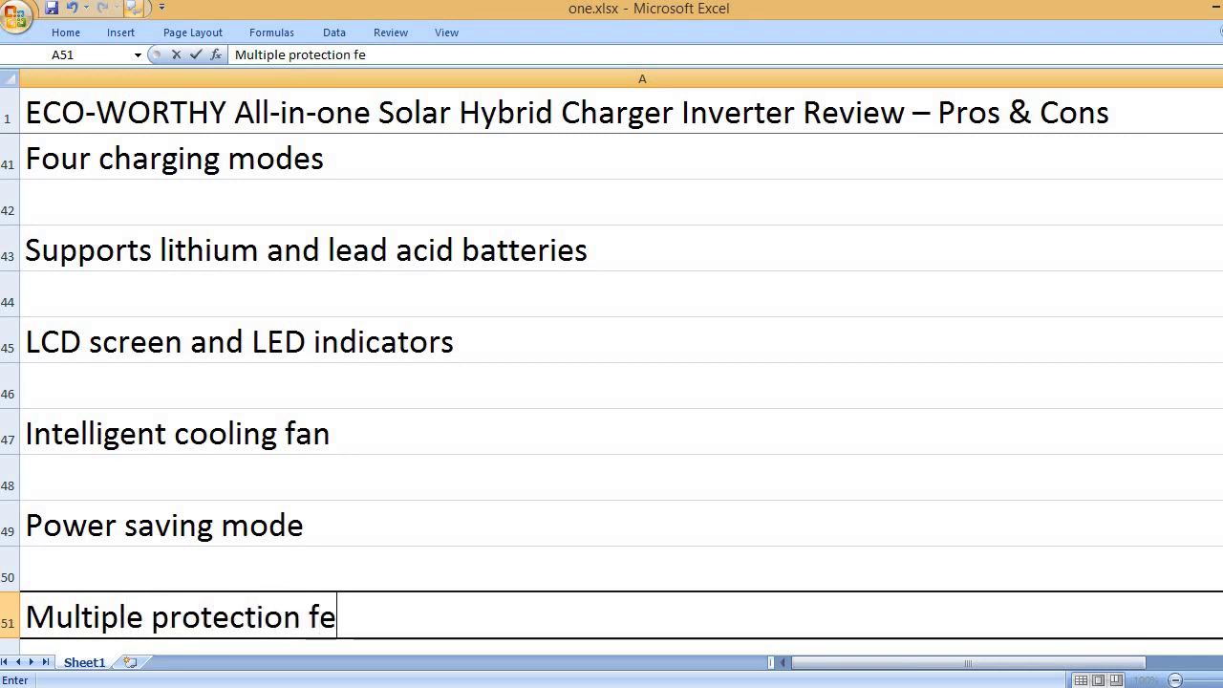
{"action": "type", "text": "atures"}
{"action": "key", "text": "Return"}
{"action": "key", "text": "Return"}
{"action": "type", "text": "Eco"}
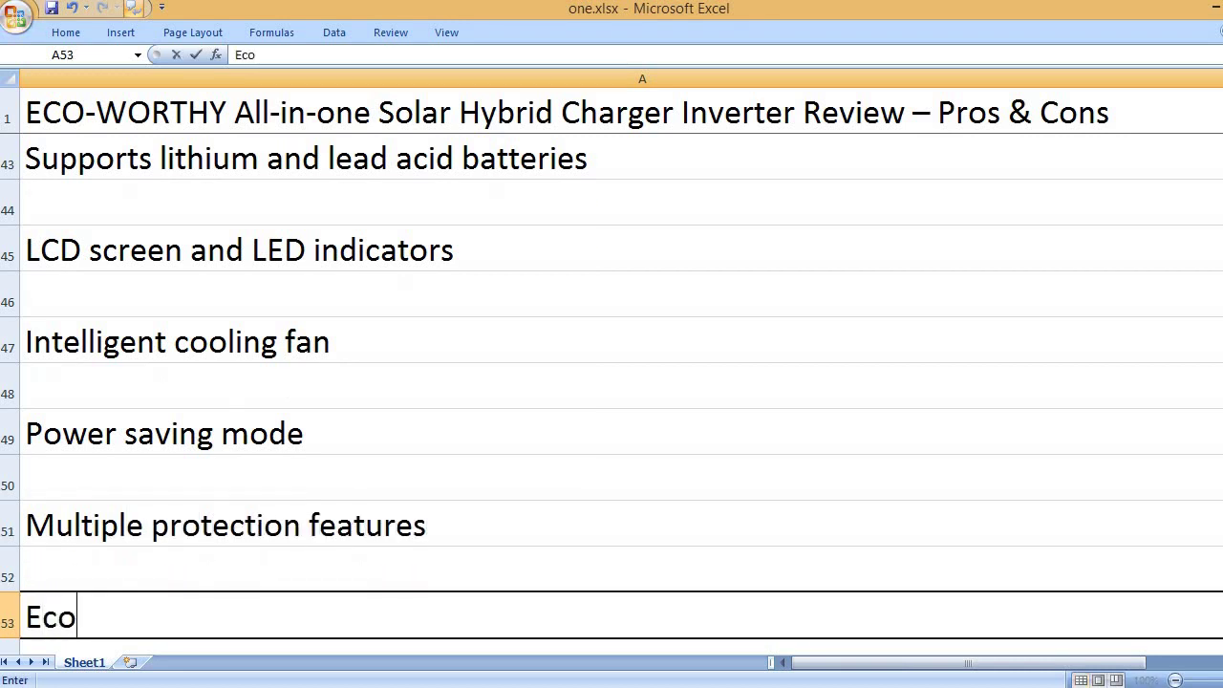
{"action": "type", "text": "-Wor"}
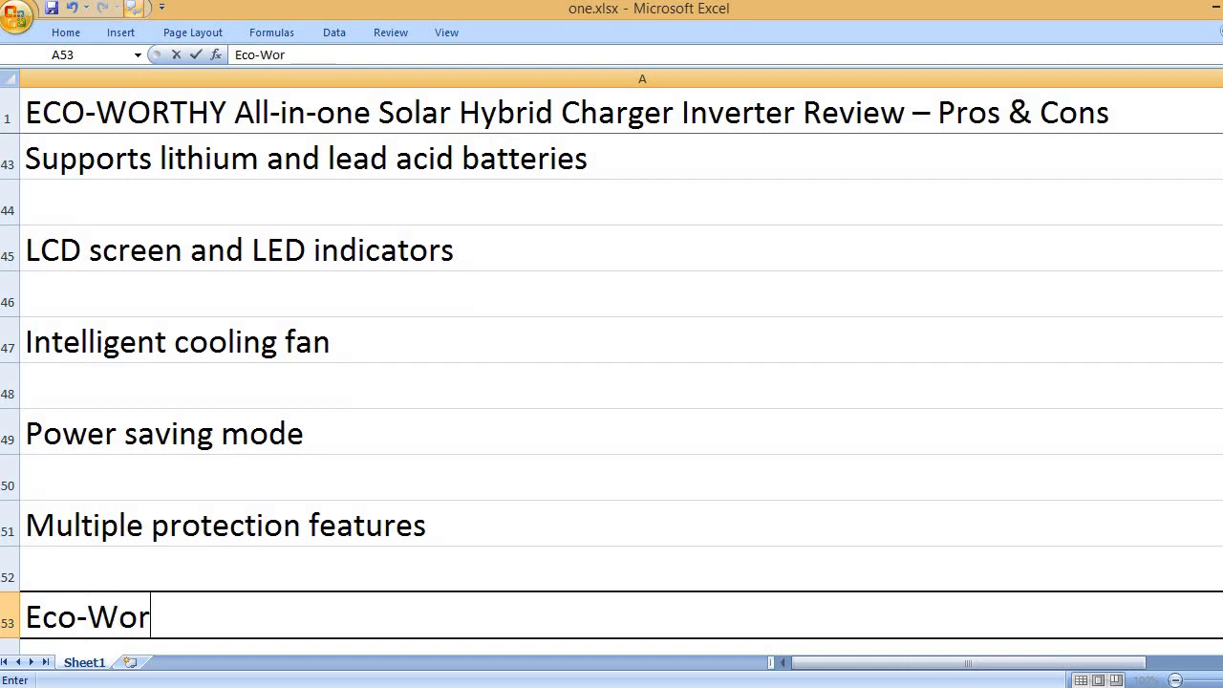
{"action": "type", "text": "thy brand name"}
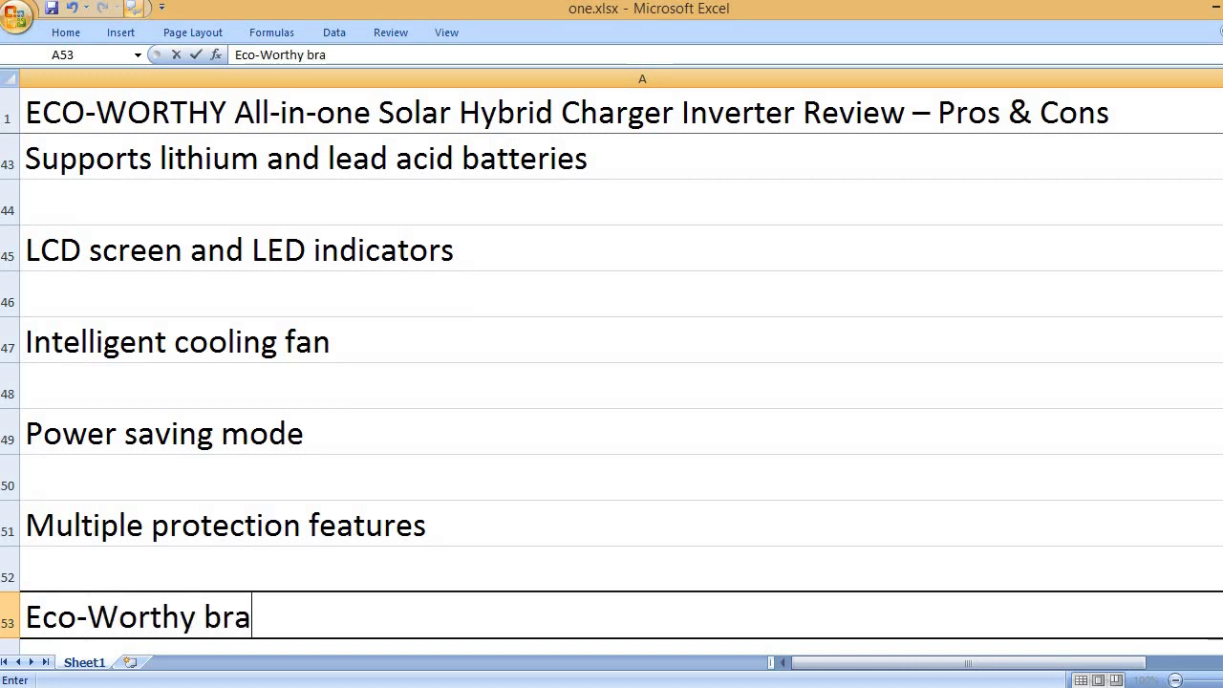
{"action": "key", "text": "Return"}
{"action": "key", "text": "Return"}
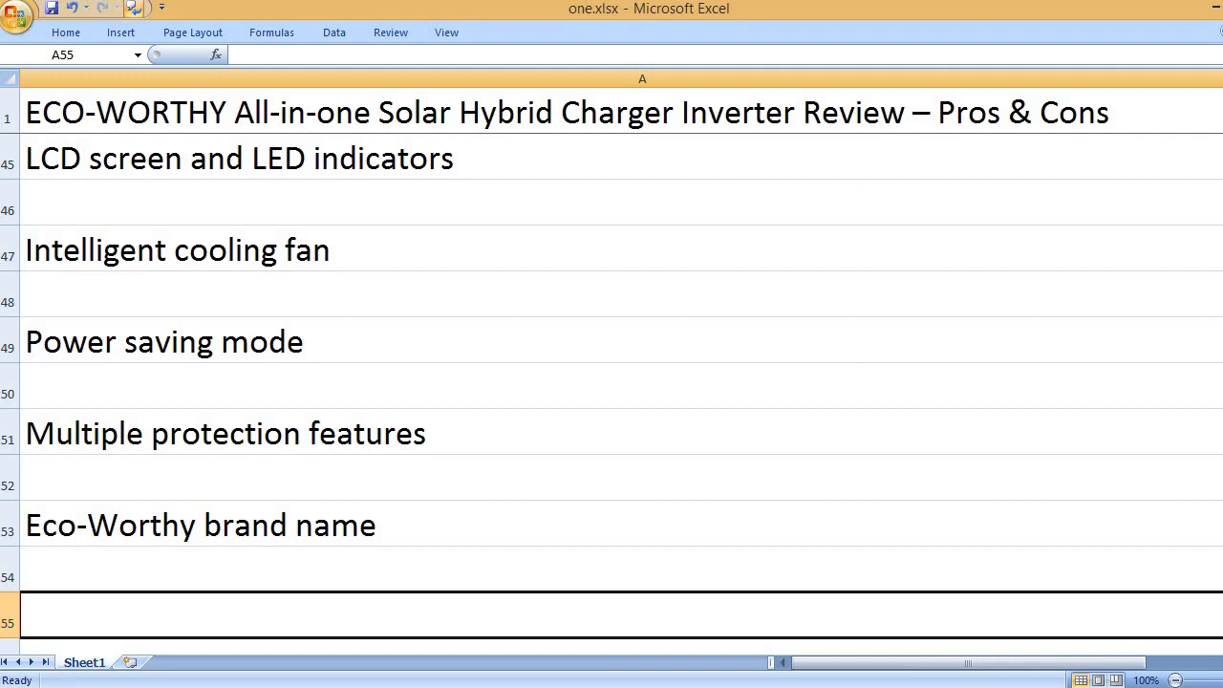
- Type the closing line 'That's it, please like, comment and subscribe to my channel.' in A55
{"action": "type", "text": "T"}
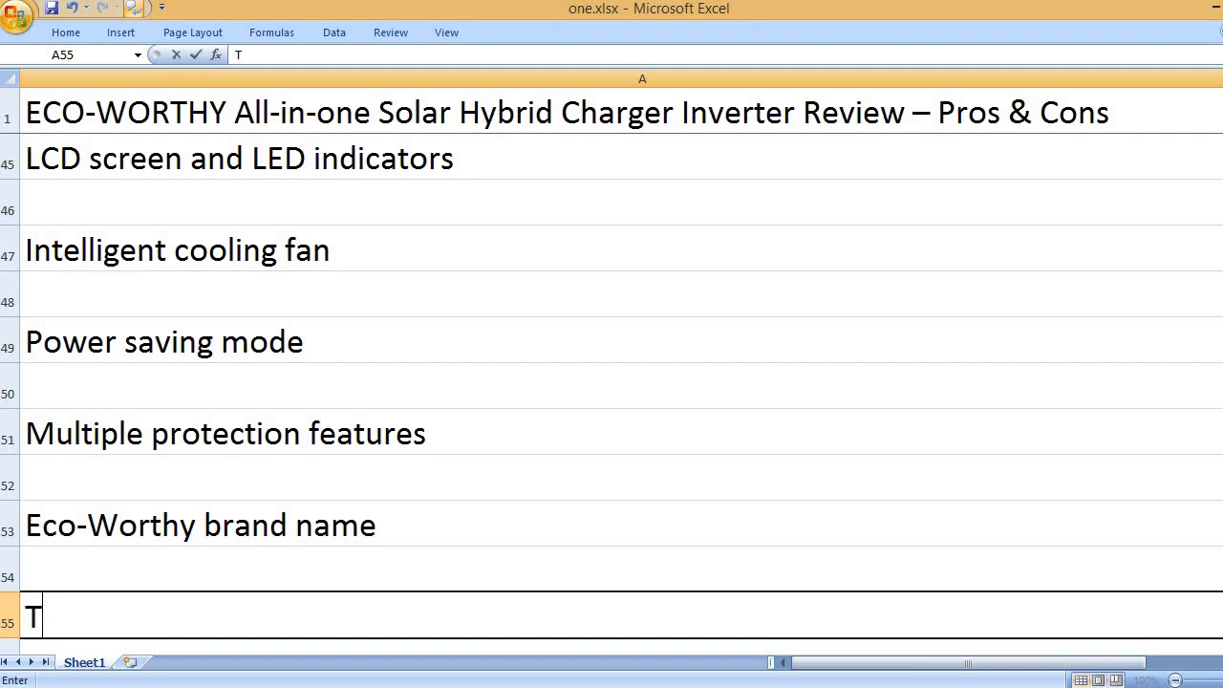
{"action": "type", "text": "hat's it, "}
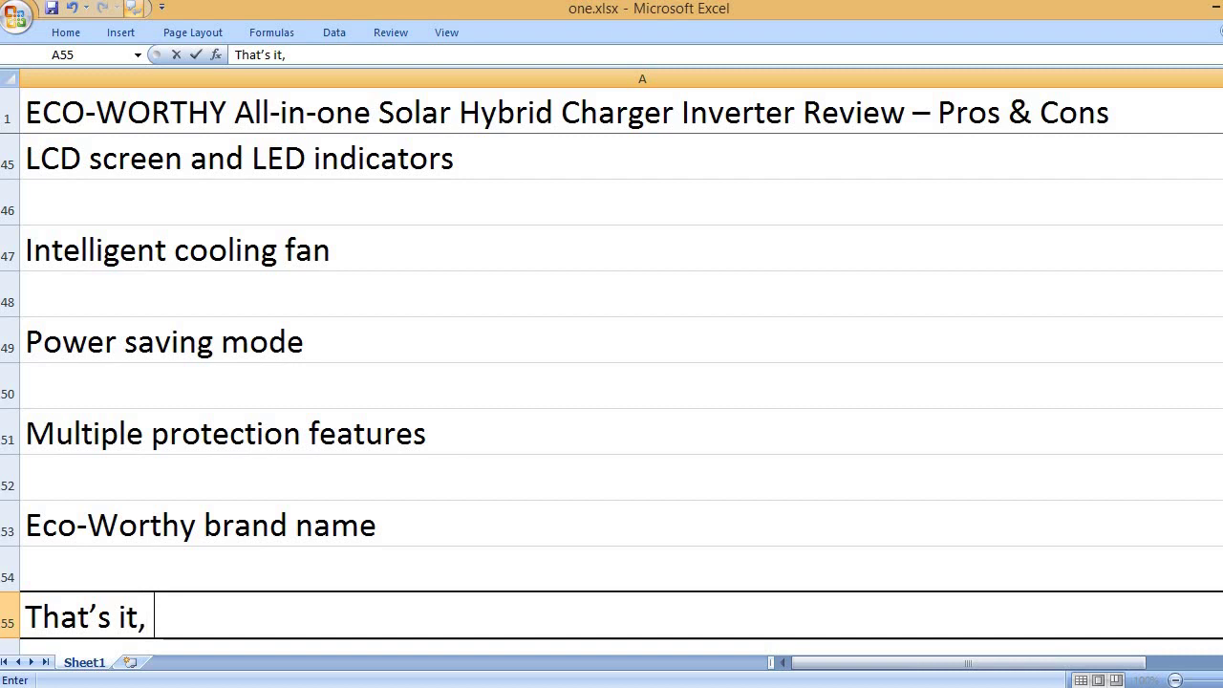
{"action": "type", "text": "please like,"}
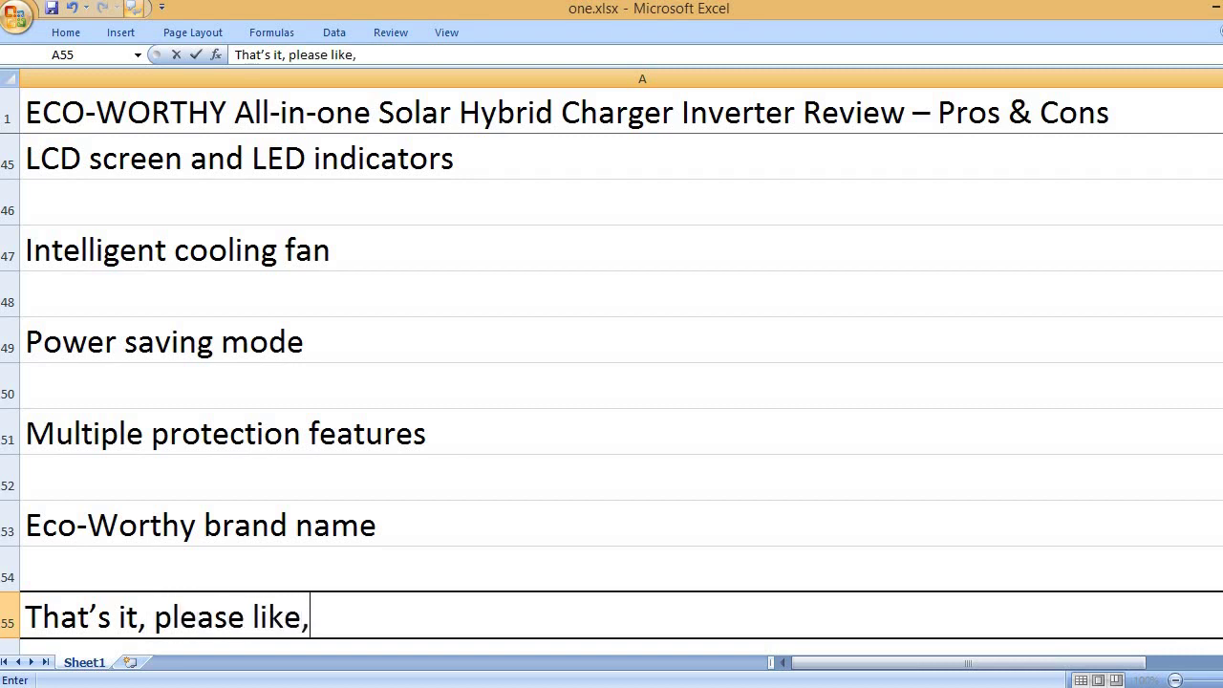
{"action": "type", "text": " comment and subscribe to"}
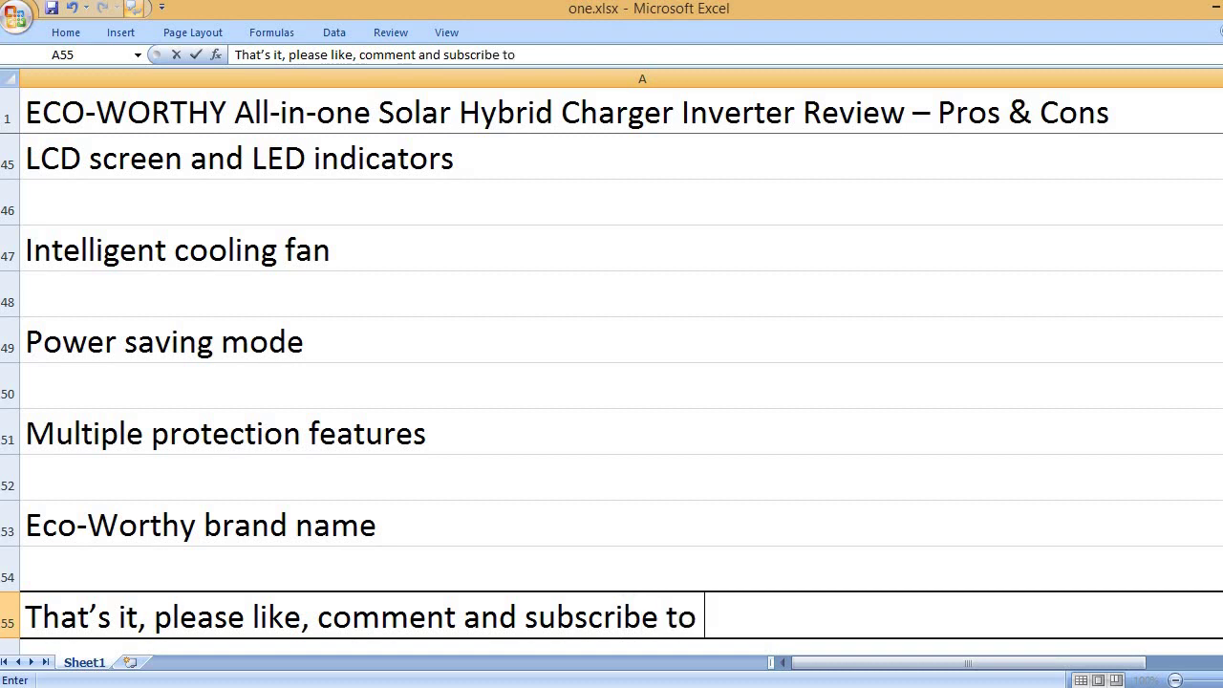
{"action": "type", "text": "my channel."}
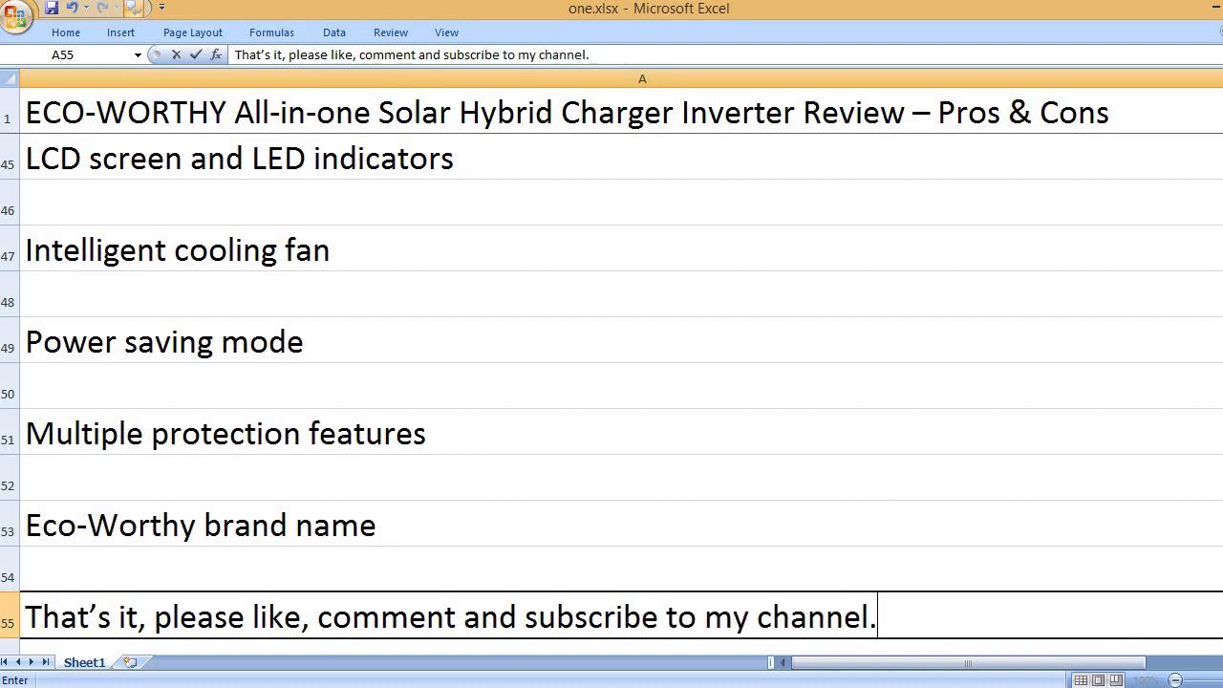
{"action": "key", "text": "Return"}
{"action": "key", "text": "Return"}
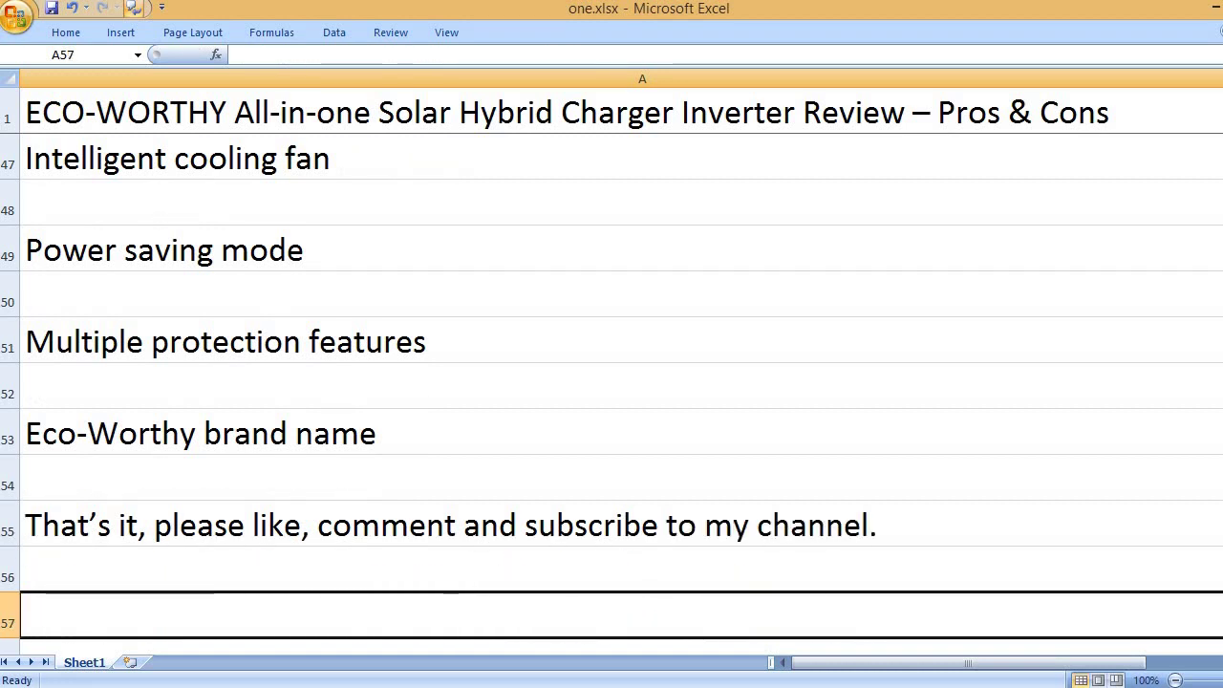